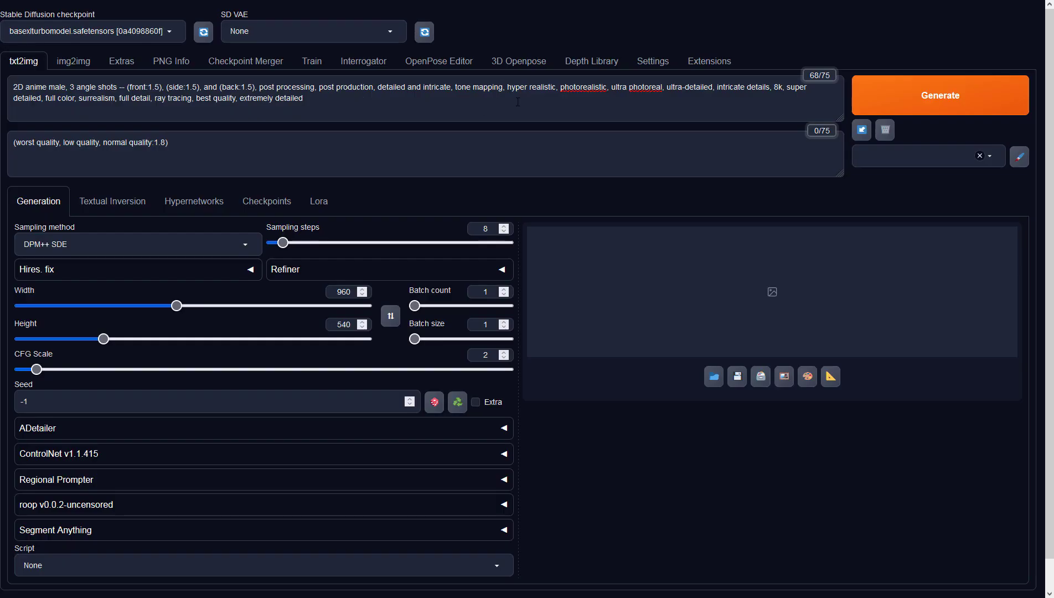
Show the installed extensions list, including sd-webui-controlnet and sd-webui-openpose-editor.
click(730, 66)
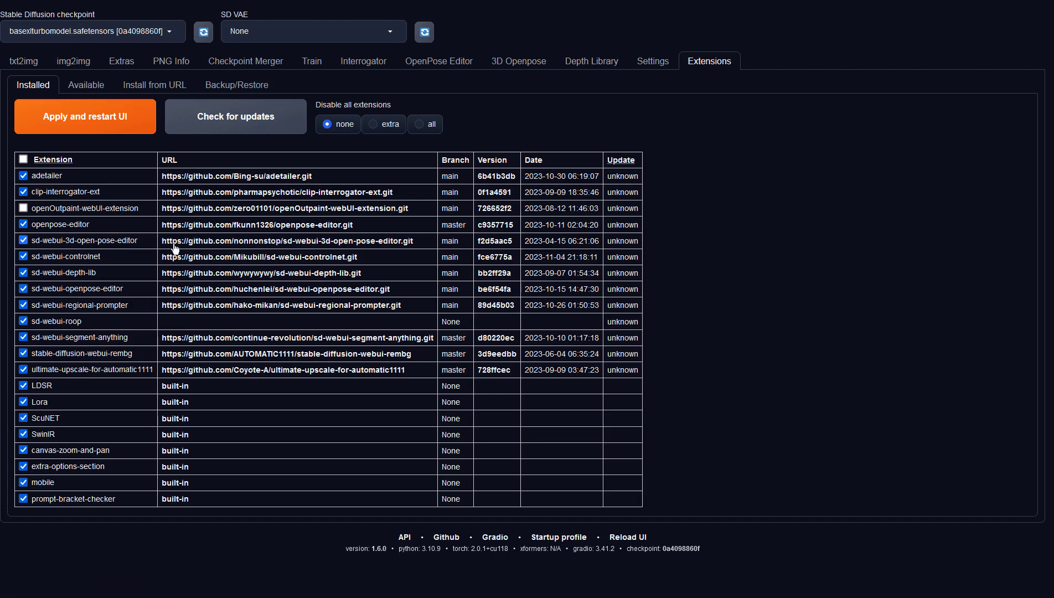
Set the 3D Openpose canvas to width 960 and height 540, then move the skeleton left of centre.
click(523, 65)
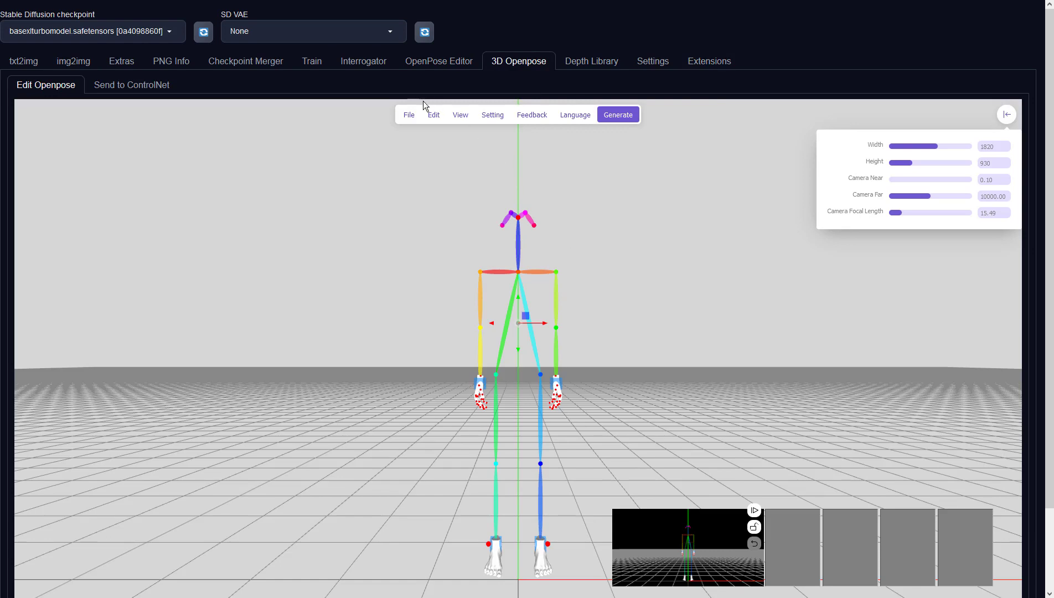
double_click(988, 147)
text(960)
key(Tab)
text(540)
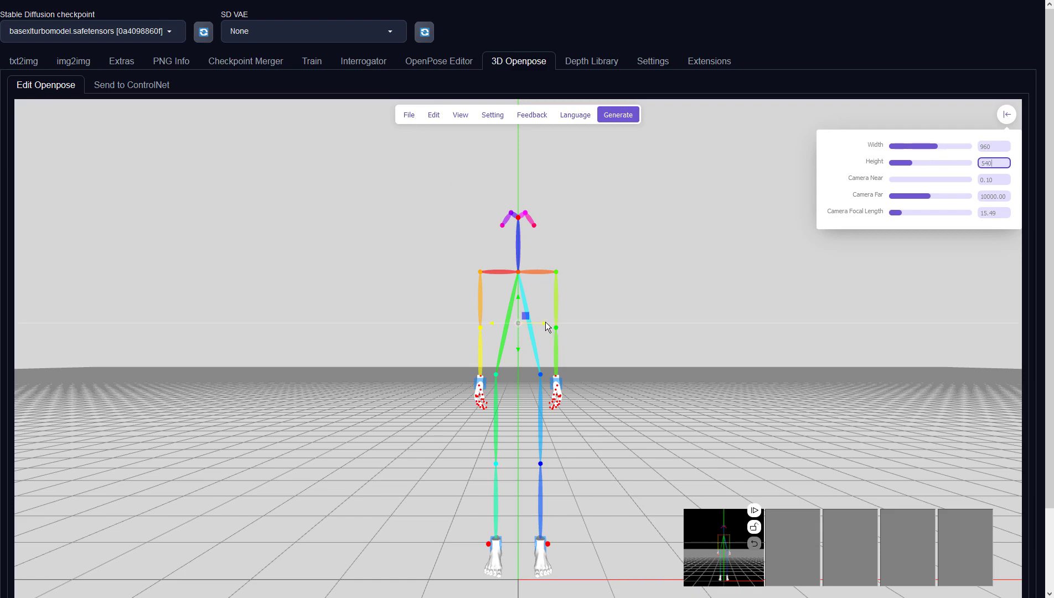
drag(545, 322, 402, 326)
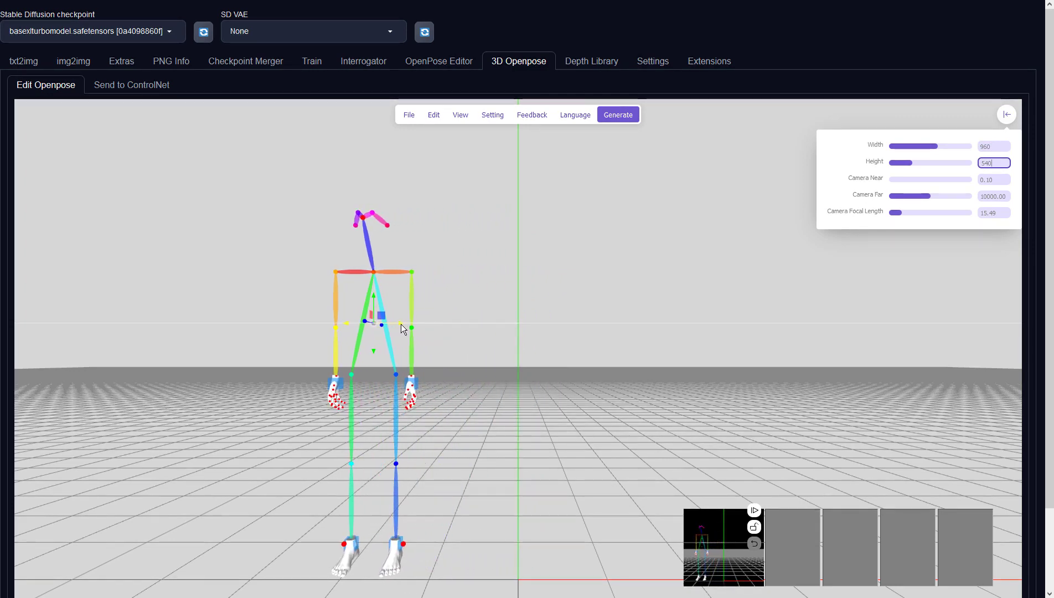
Duplicate the skeleton twice, placing one copy in the middle and one on the right.
click(440, 119)
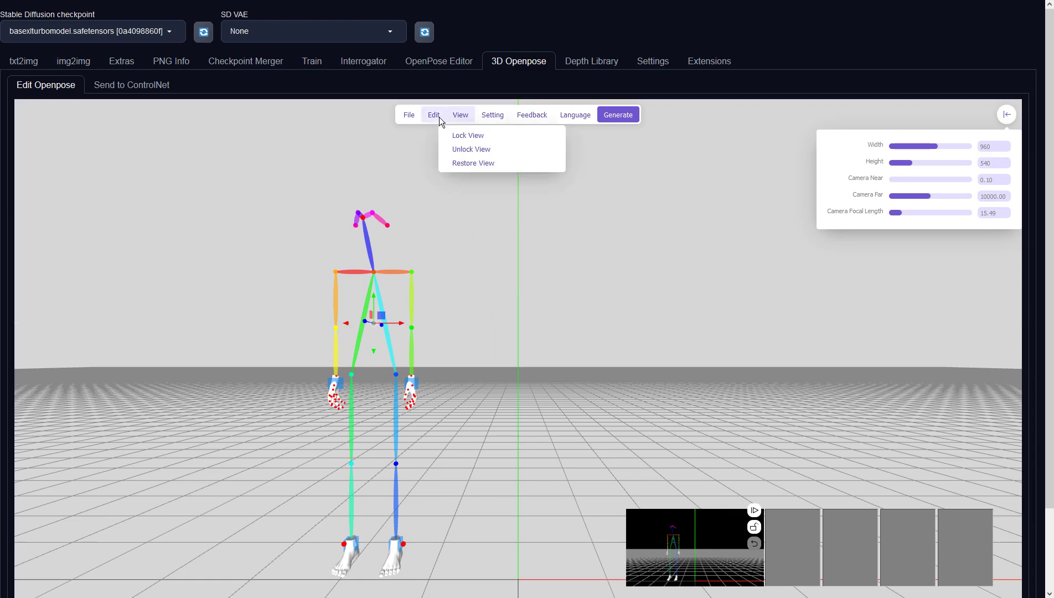
click(446, 169)
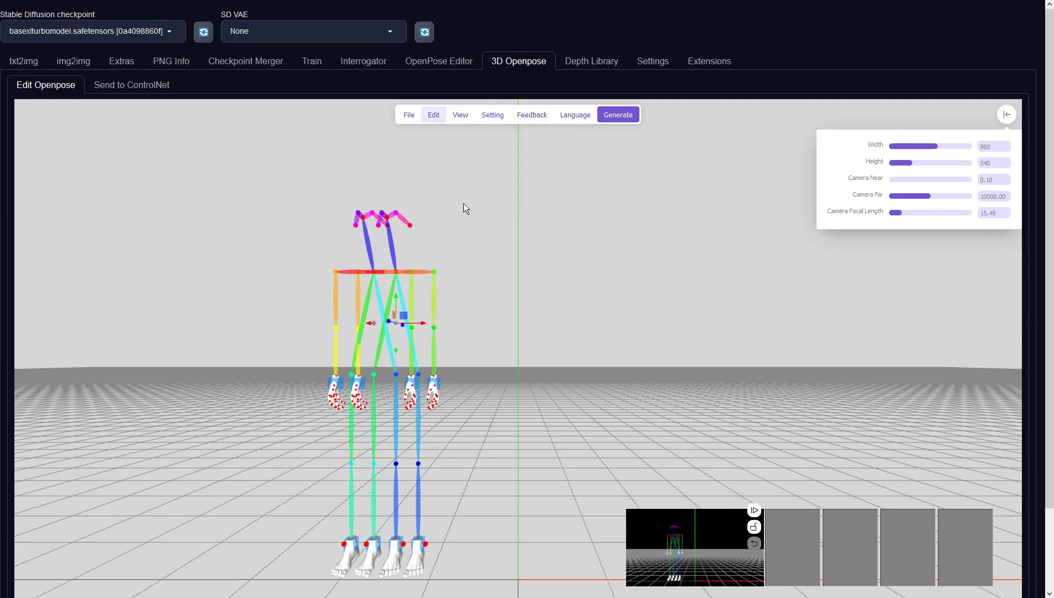
drag(431, 326, 550, 328)
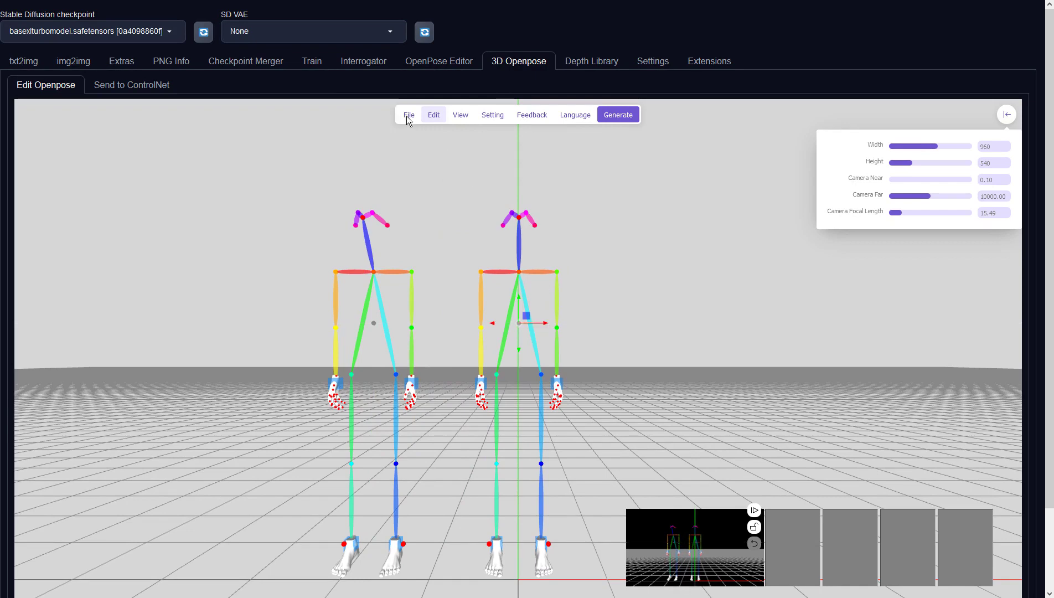
click(434, 118)
click(445, 171)
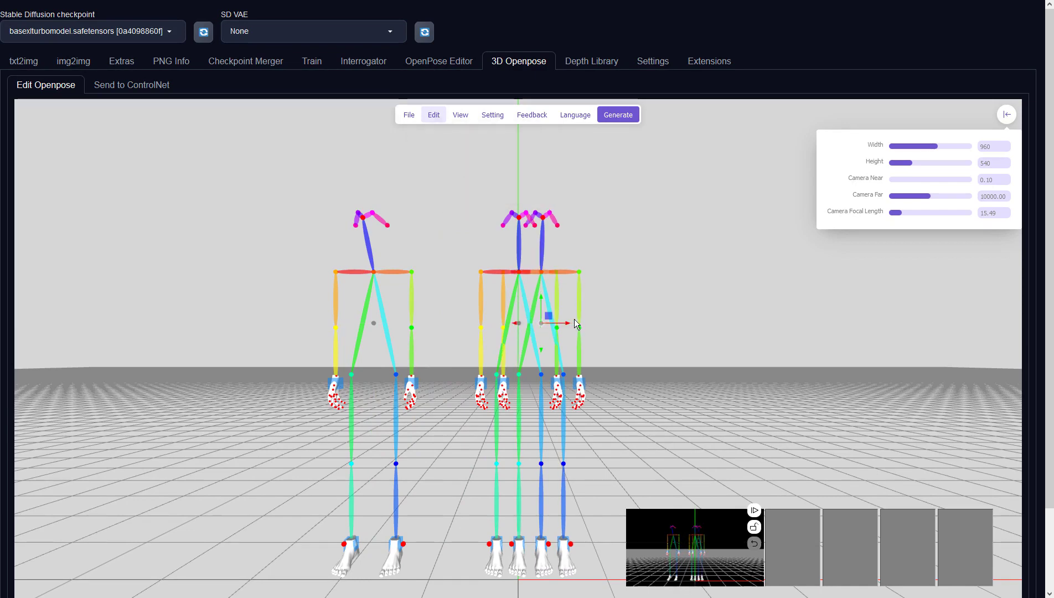
drag(570, 328, 689, 330)
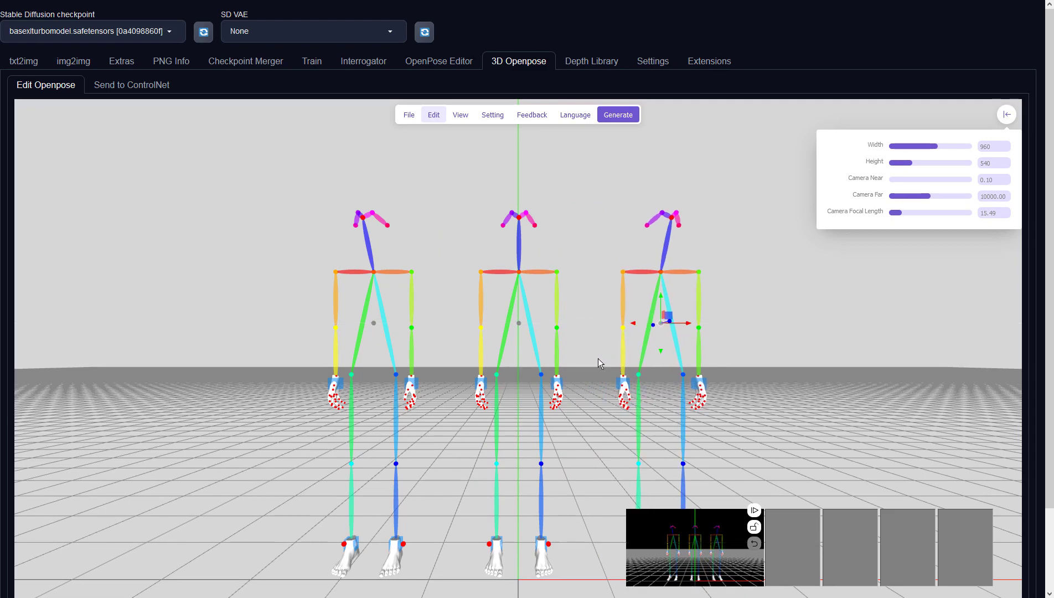
Turn the middle skeleton side-on, rotate the right one, and render the pose maps.
click(517, 325)
drag(519, 326, 546, 330)
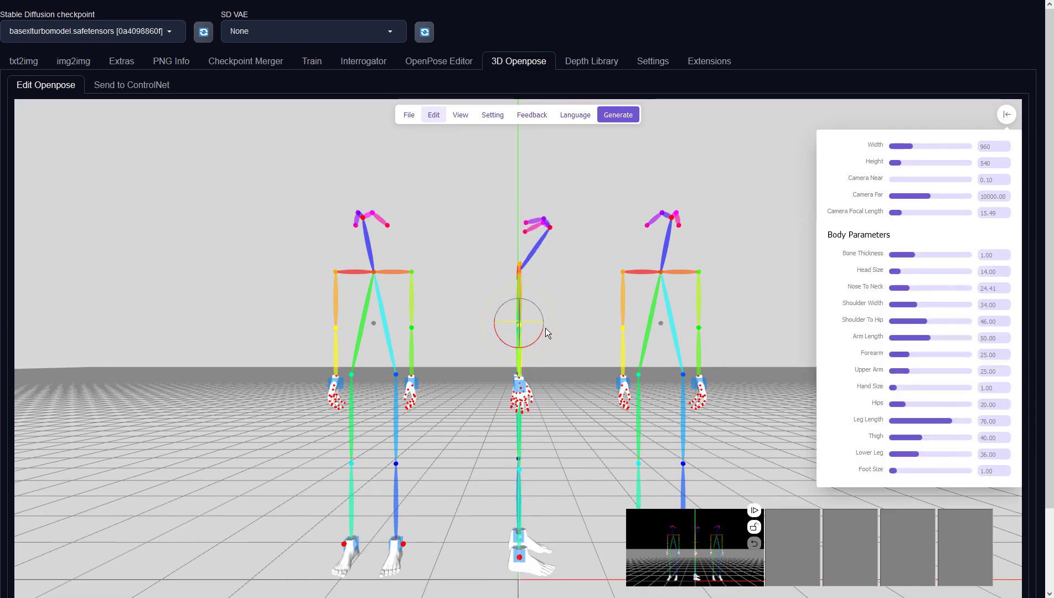
click(660, 326)
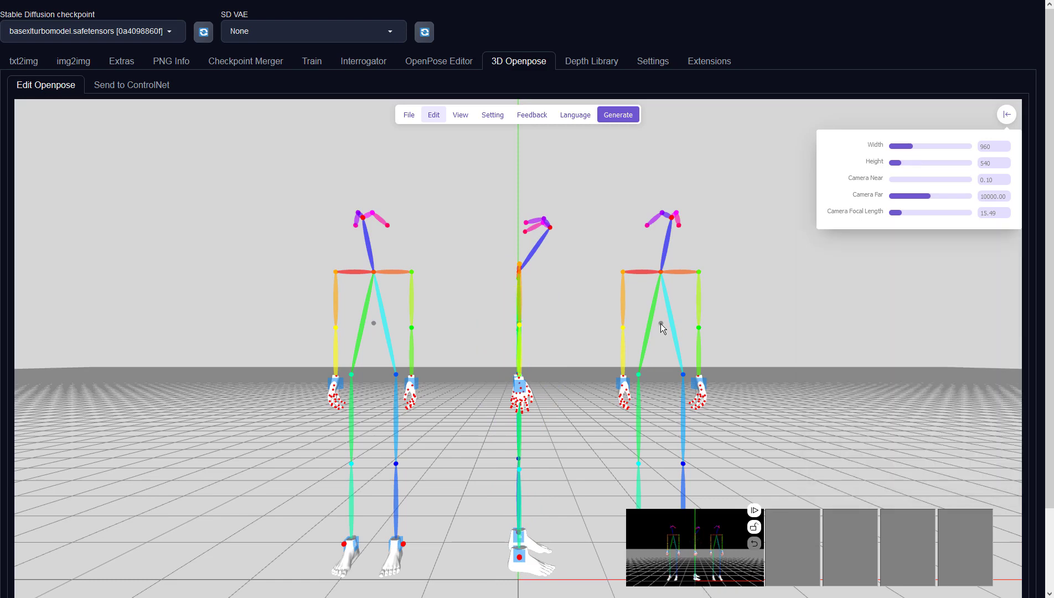
click(659, 327)
drag(659, 326, 725, 328)
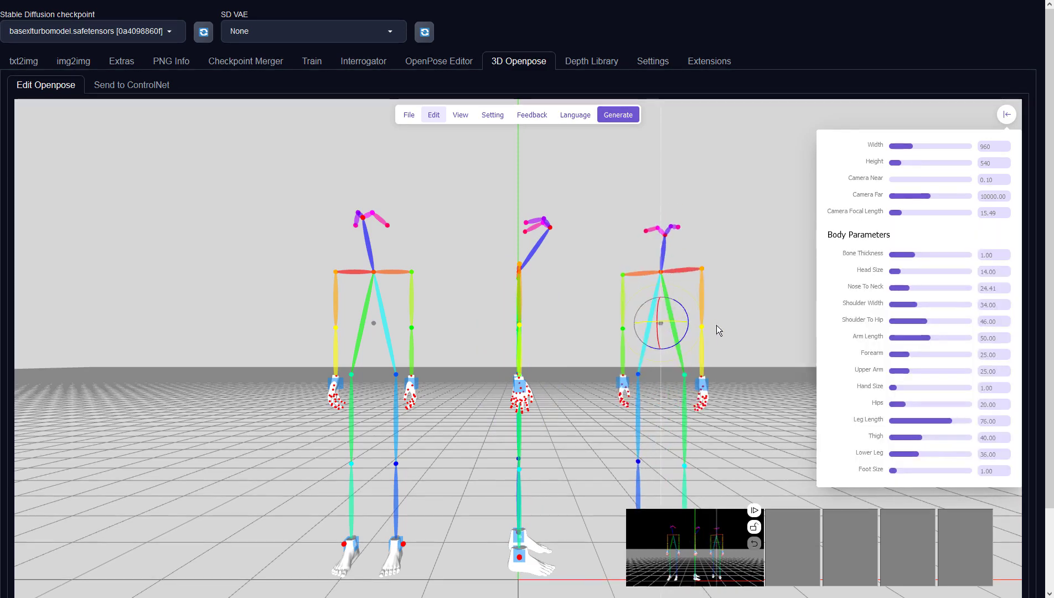
click(751, 323)
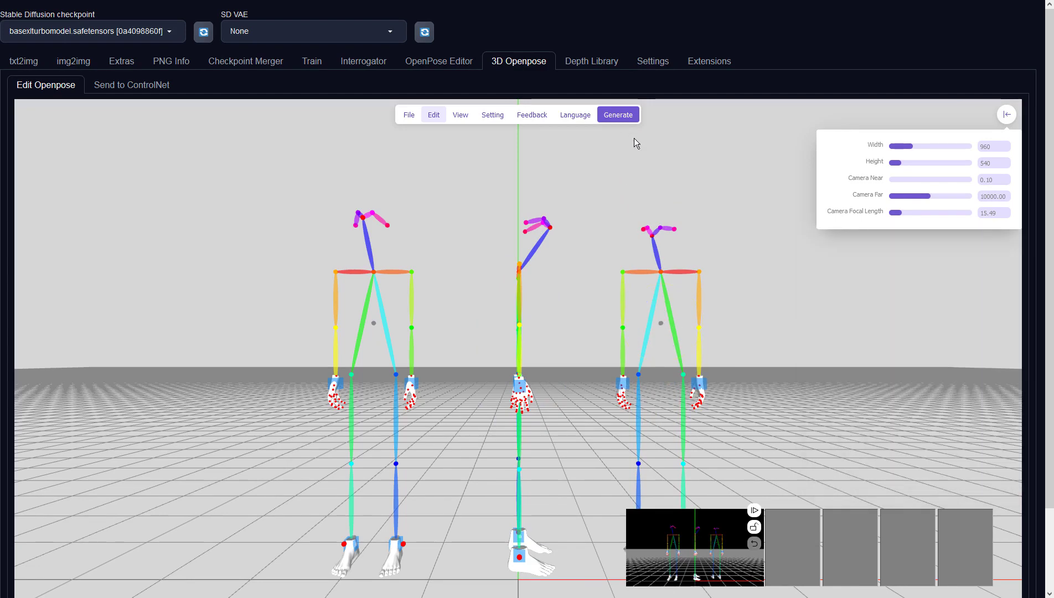
click(608, 114)
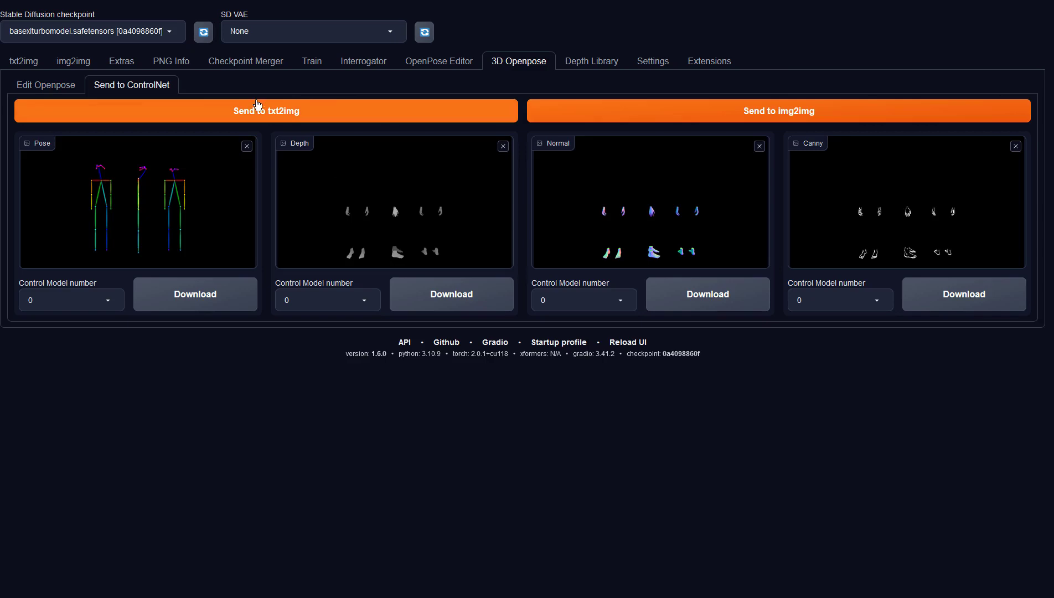
Send the pose to txt2img ControlNet: OpenPose, preprocessor none, model control-lora-openposeXL2-rank256.
click(276, 111)
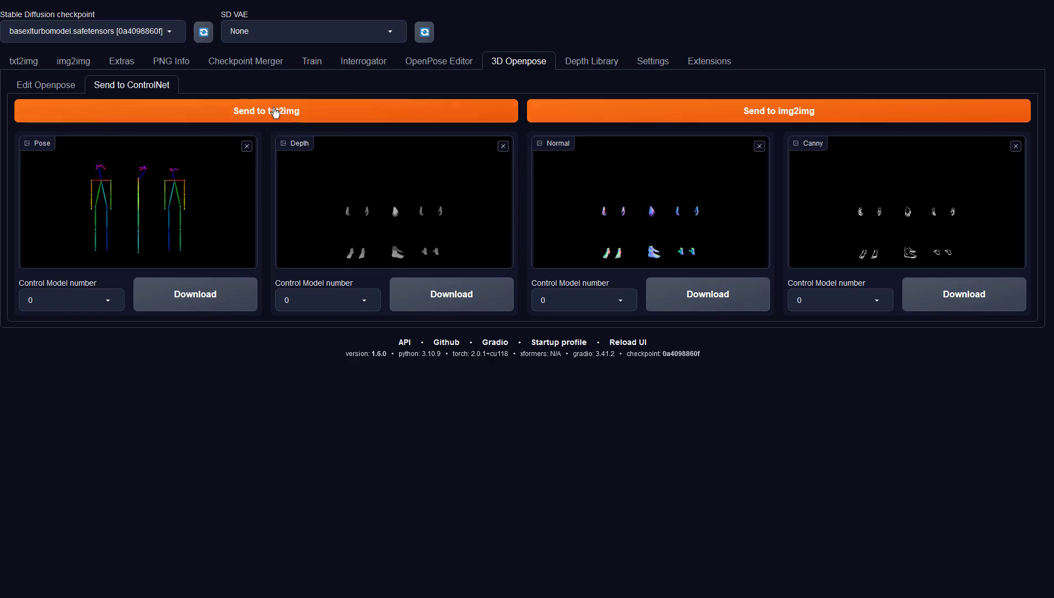
scroll(293, 221, down, 5)
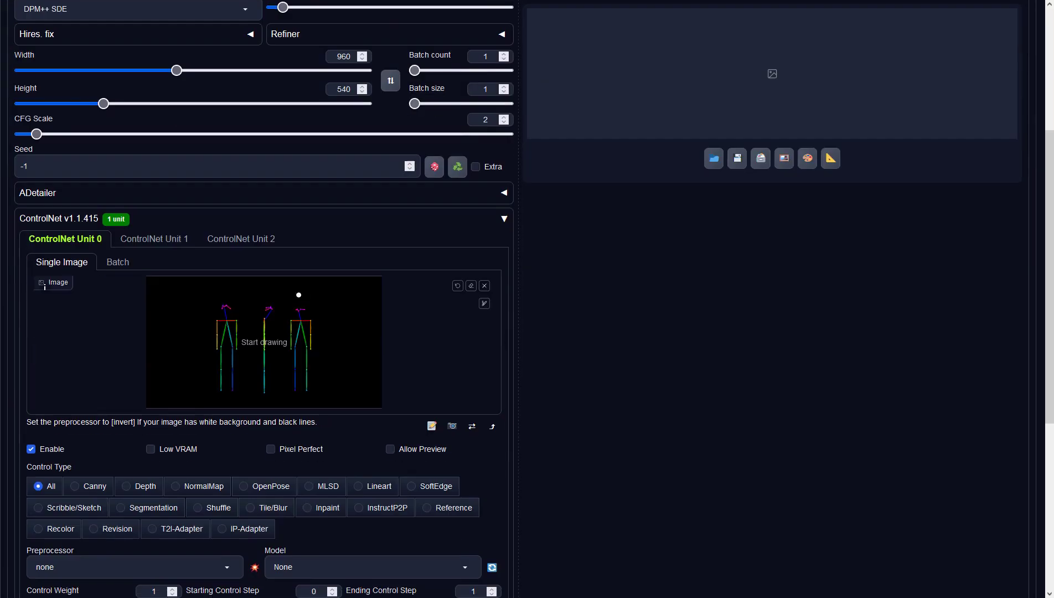
scroll(173, 417, down, 1)
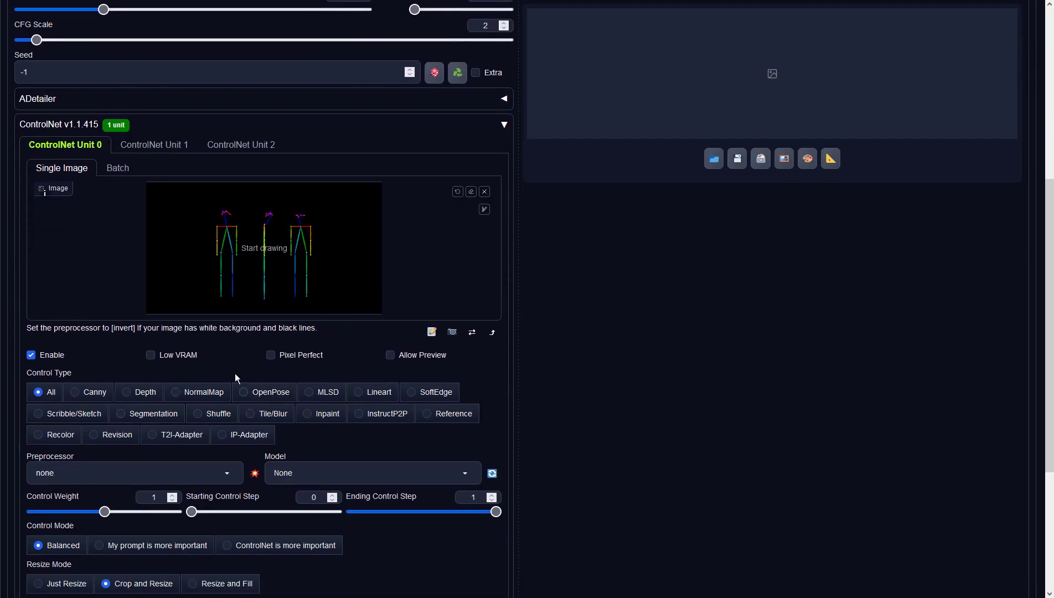
click(265, 390)
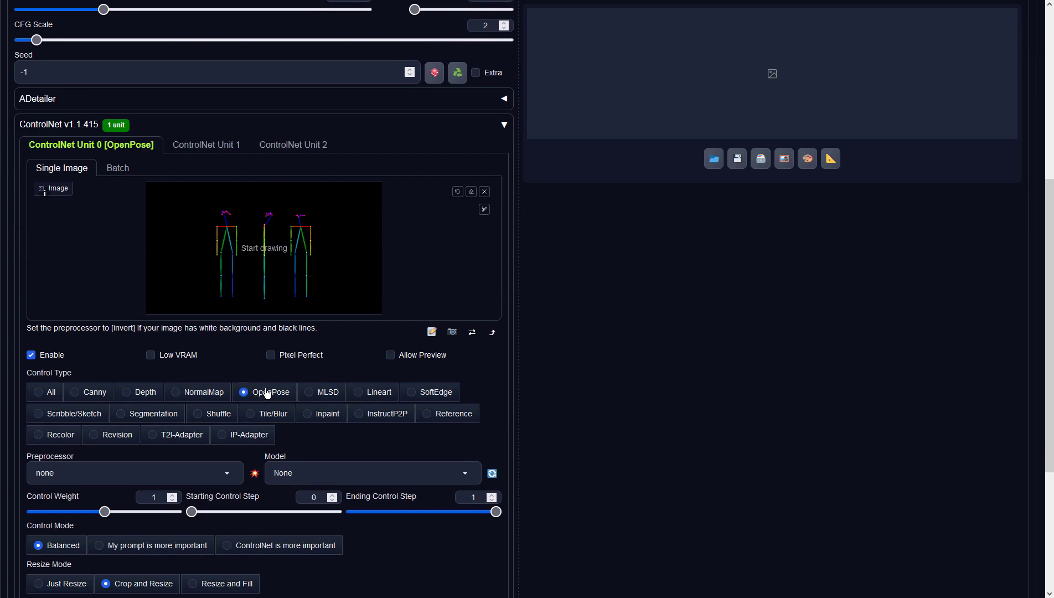
click(211, 476)
click(47, 387)
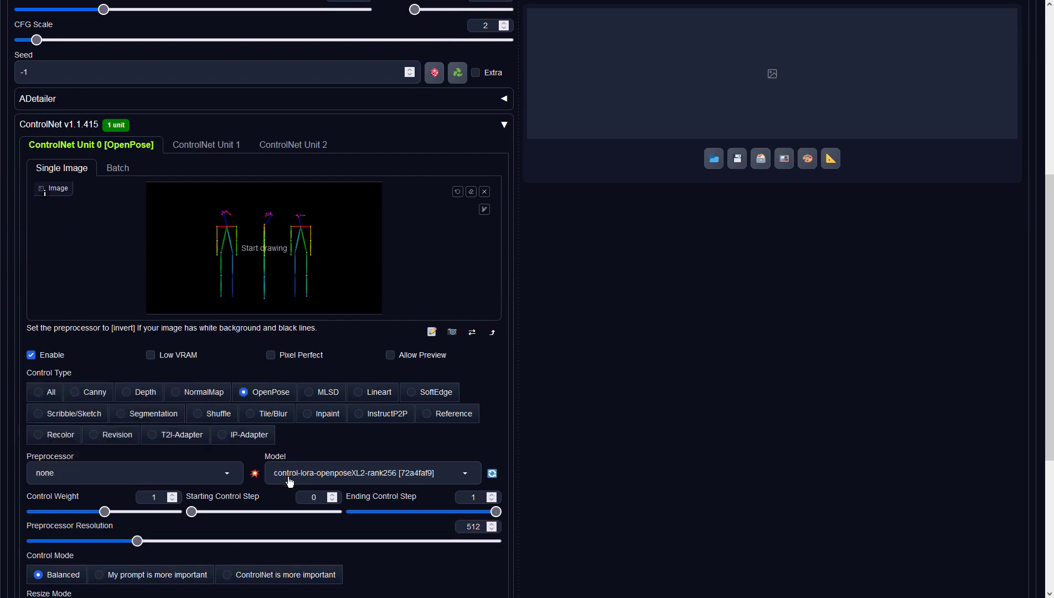
click(429, 472)
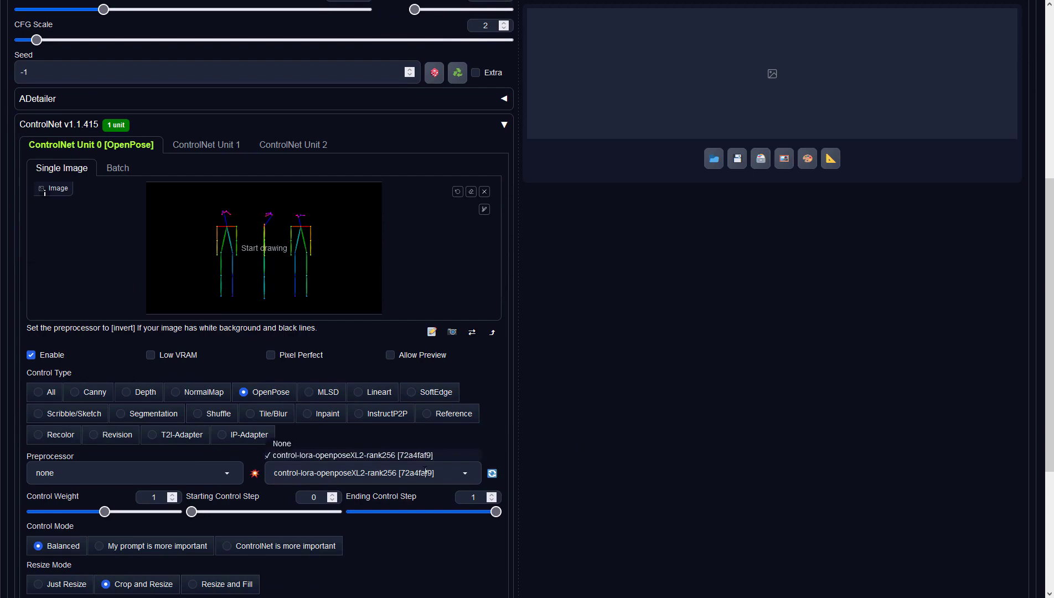
click(376, 455)
scroll(651, 399, up, 6)
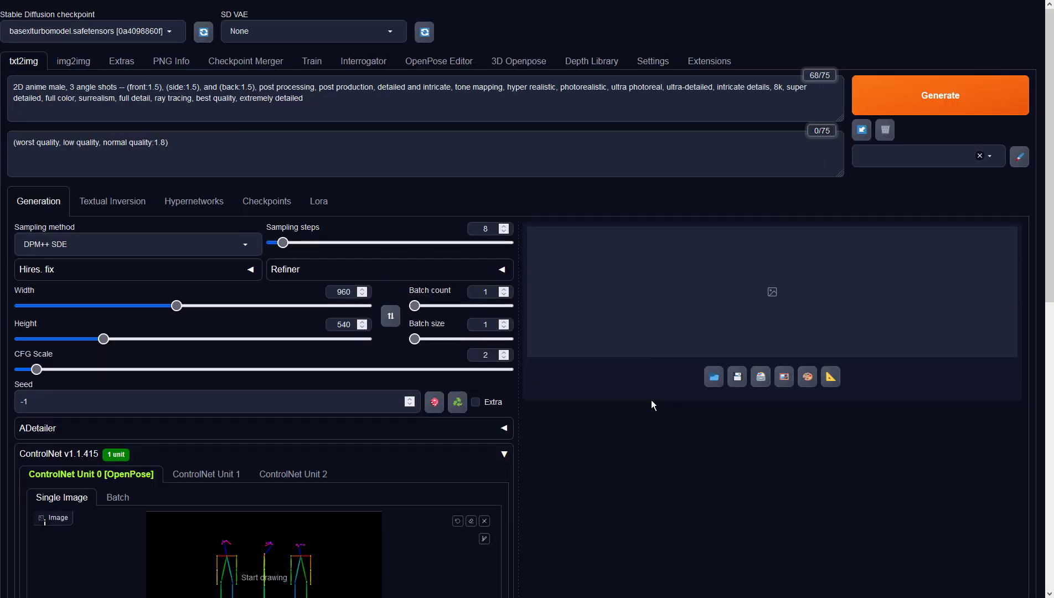
Generate the 960×540 front, side and back image of the anime male and review it full size.
click(913, 109)
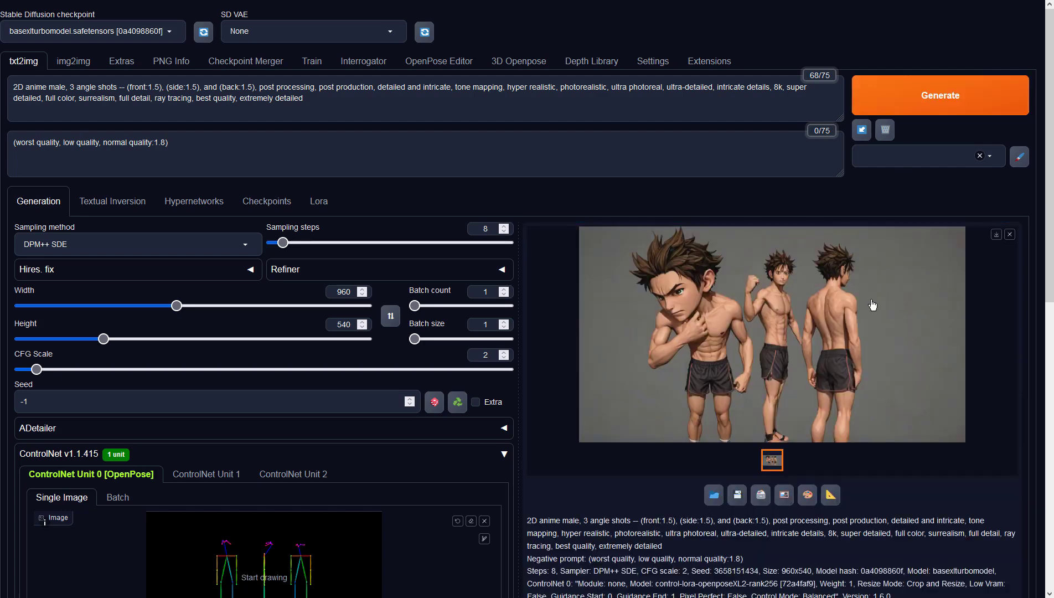
click(872, 304)
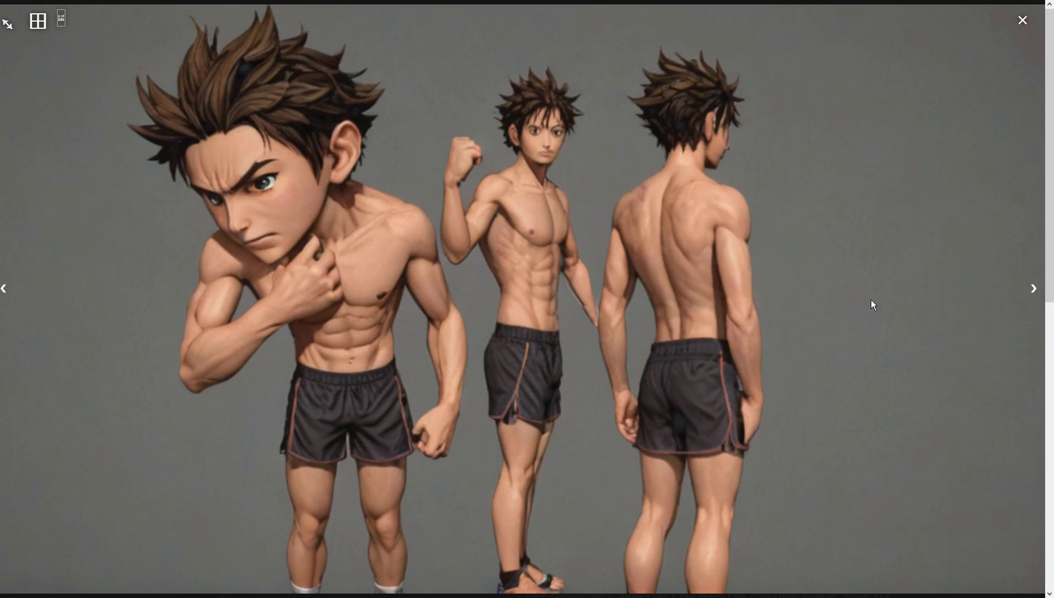
click(870, 299)
scroll(282, 470, down, 1)
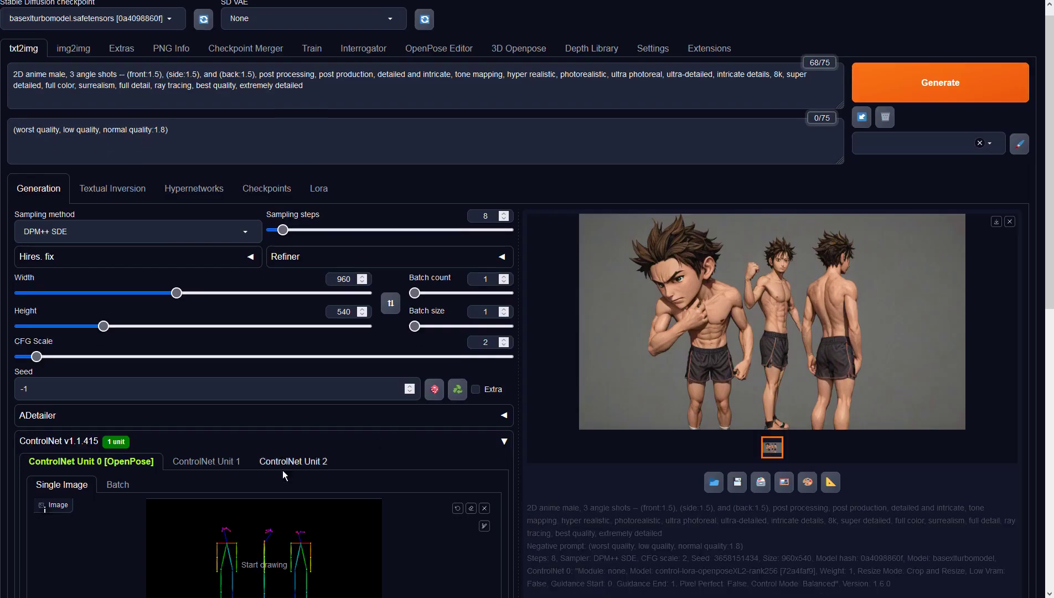
scroll(282, 470, down, 3)
scroll(389, 343, up, 3)
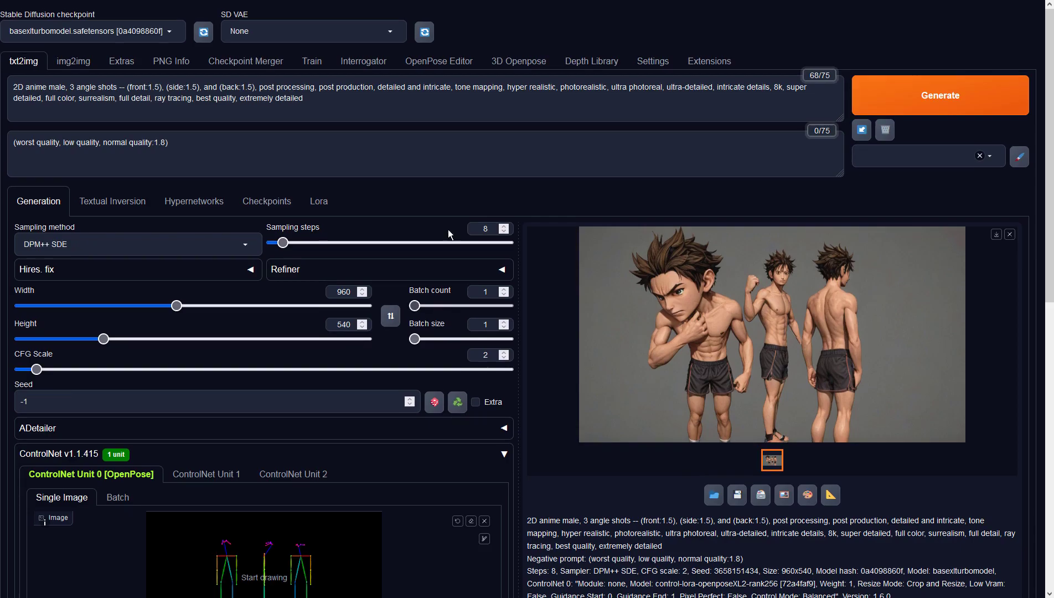
Delete the quality tags after (back:1.5) and regenerate, reviewing the black-haired boy sheet.
drag(256, 87, 387, 119)
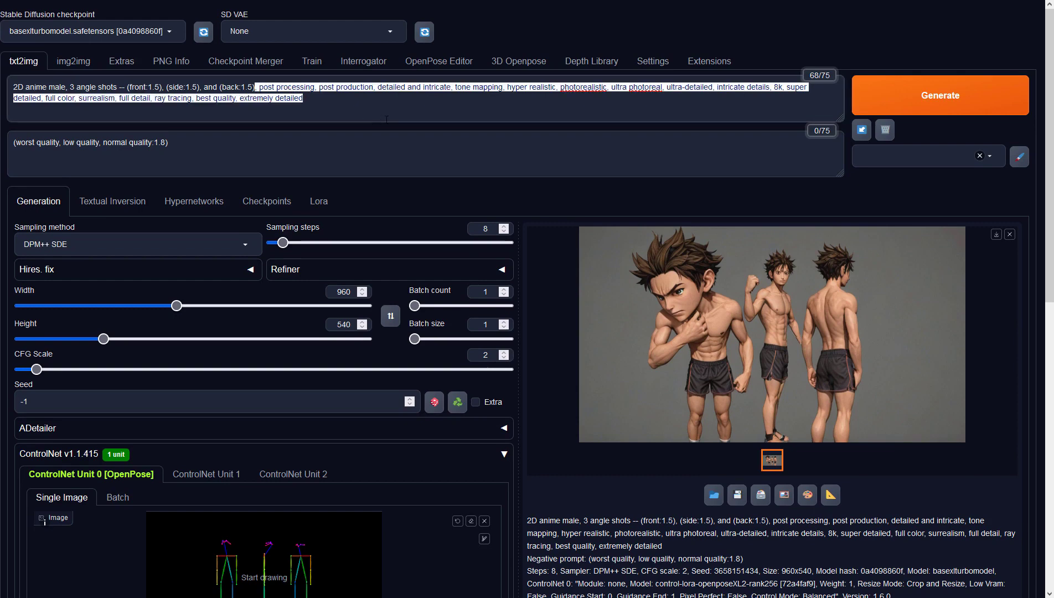
key(BackSpace)
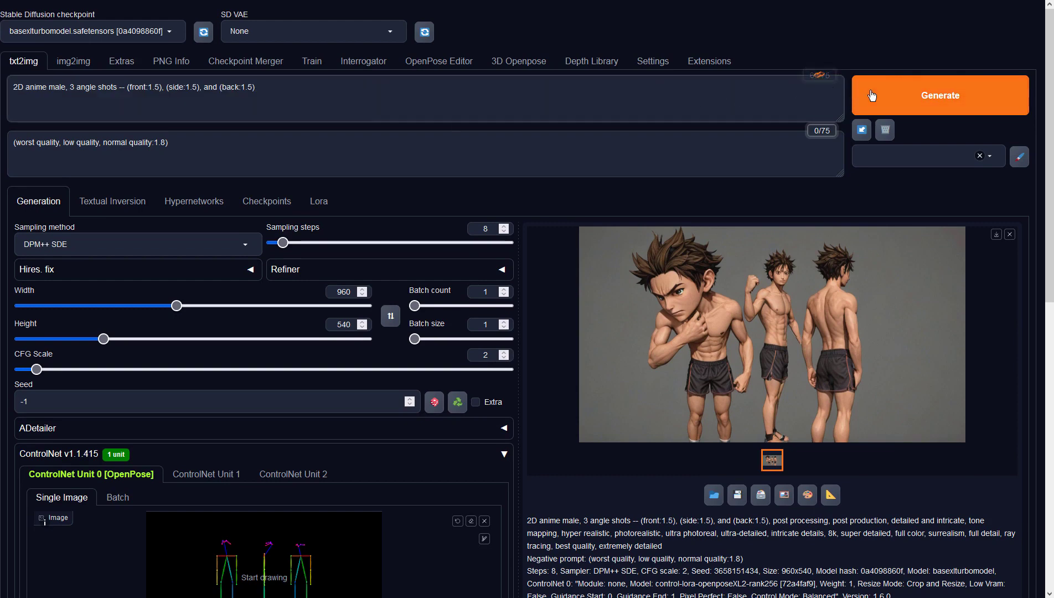
click(872, 95)
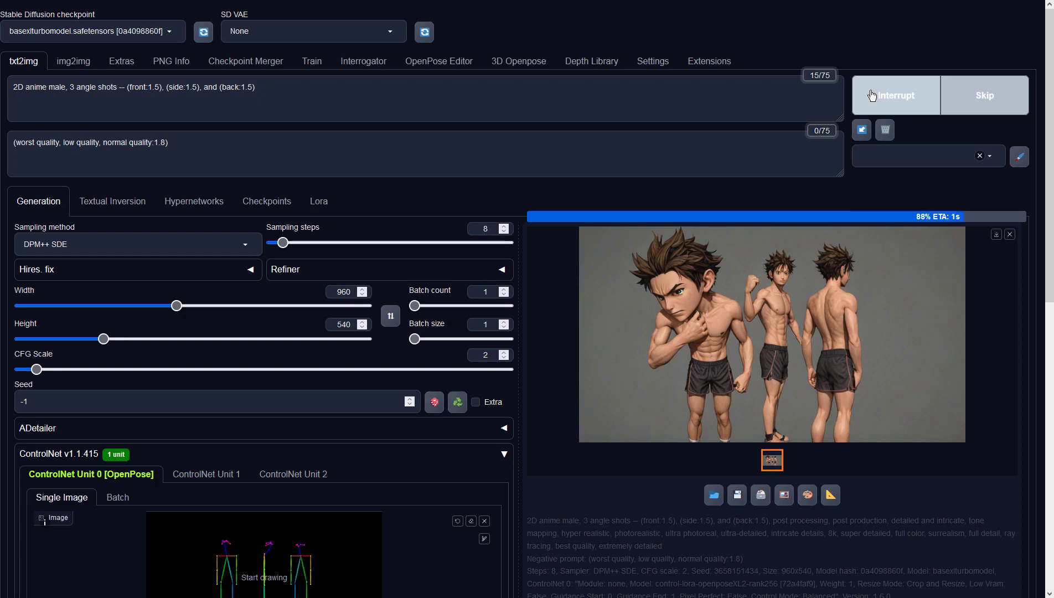
click(852, 282)
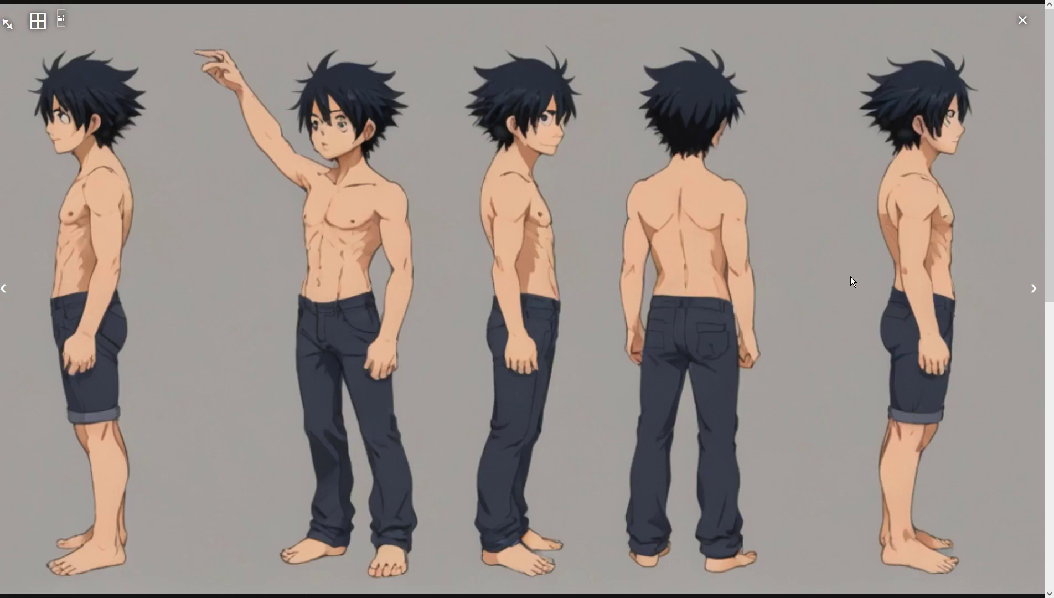
click(850, 276)
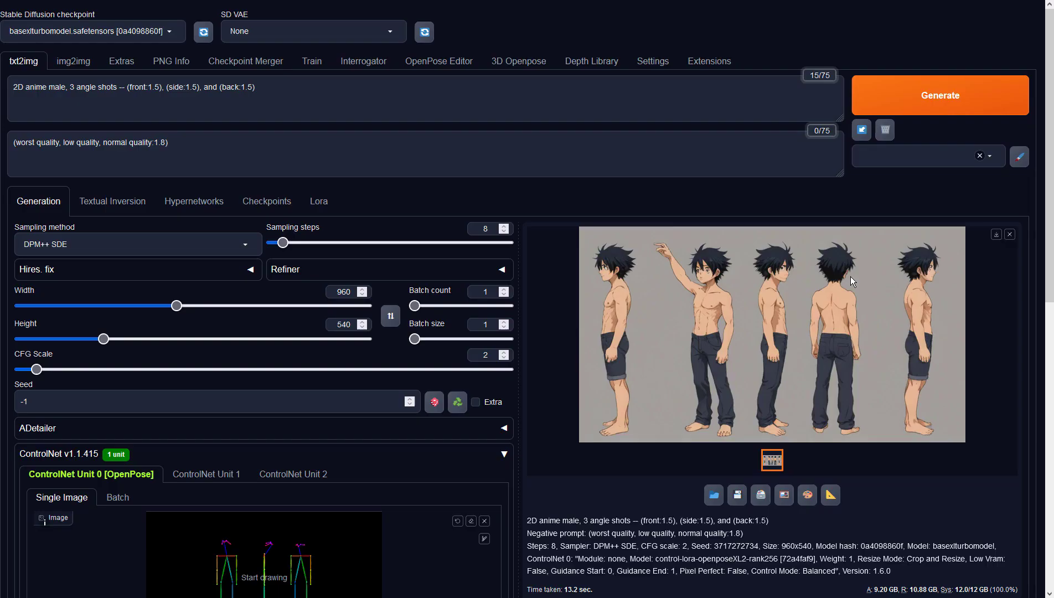
Weight '3 angle shots' at 1.5 in the prompt and generate the brown-haired turnaround sheet.
click(72, 89)
text((side)
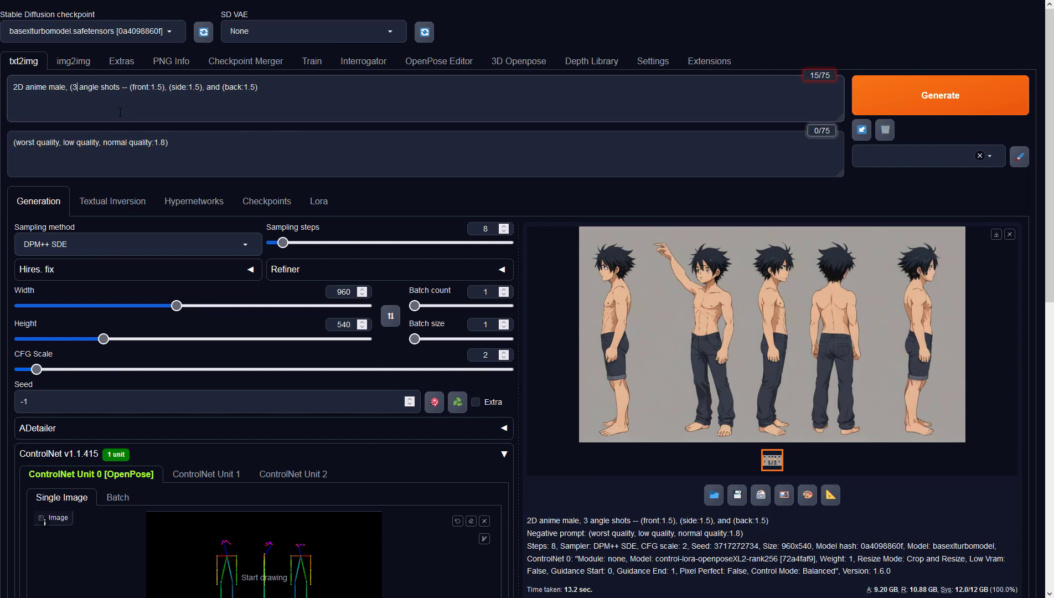
text(:1)
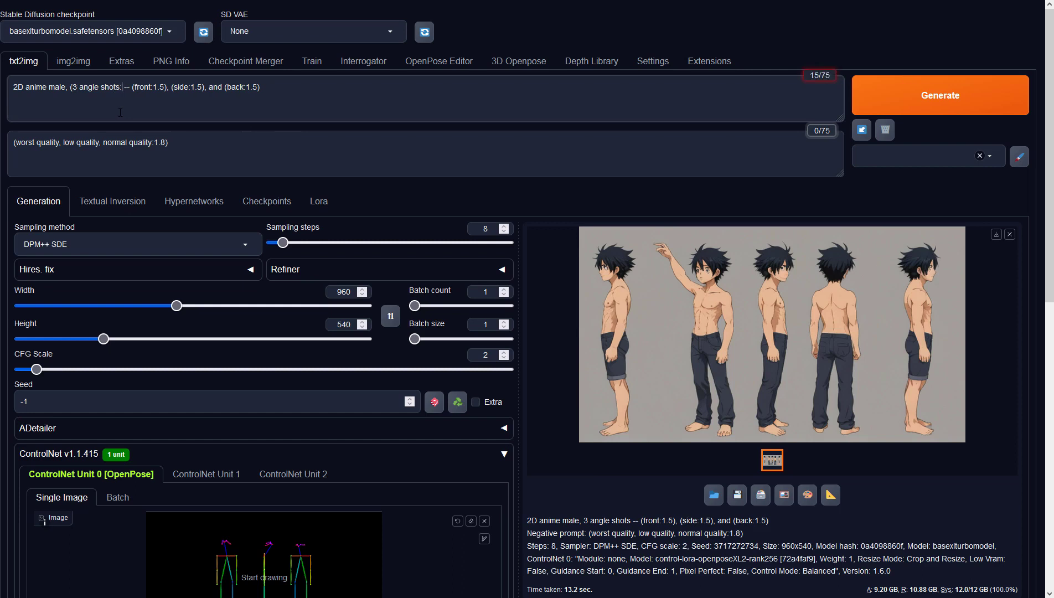
text(.5))
key(ctrl+Return)
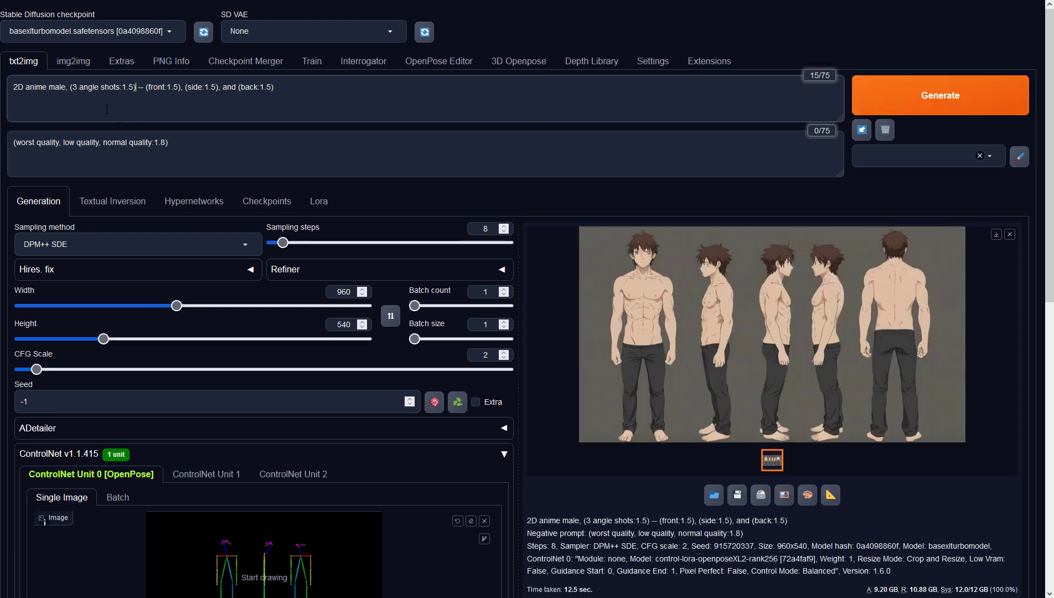
click(67, 88)
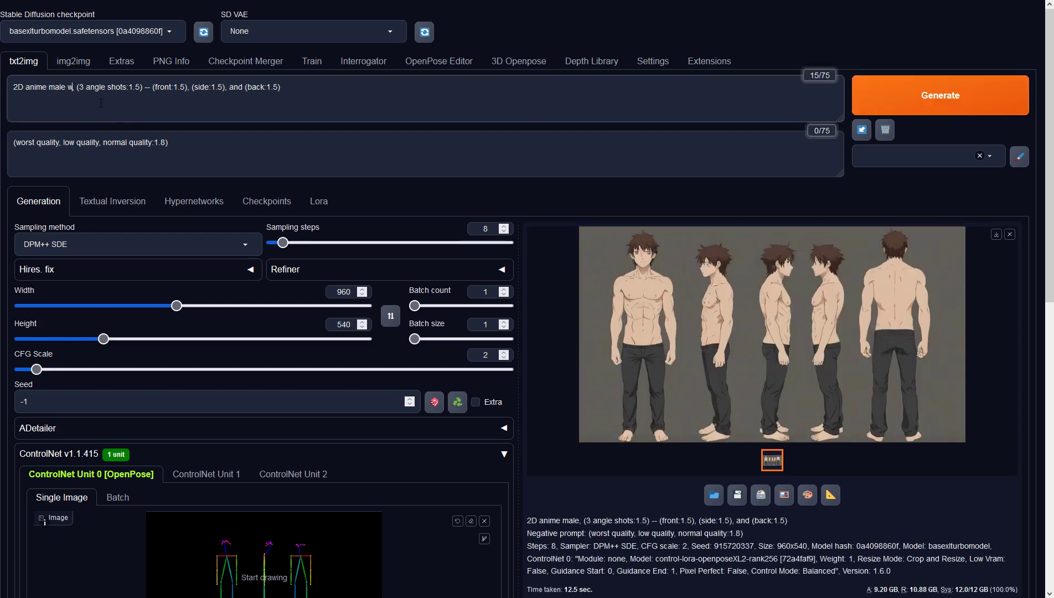
Add 'wearing a futuristic uniform' after 'male' and generate the bodysuit sheet.
text(wearing a )
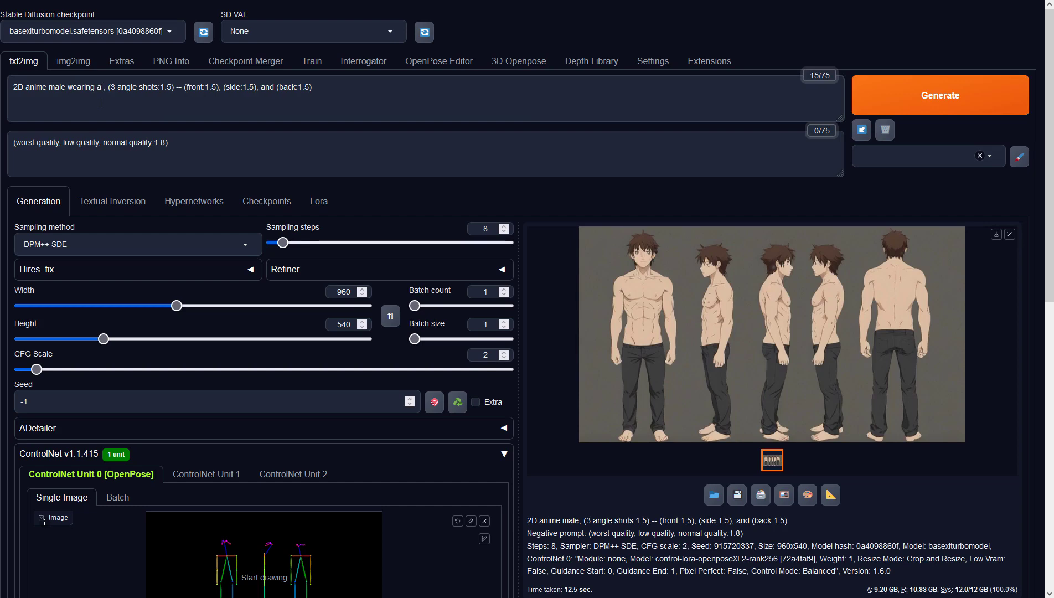
text(futuristic unifo)
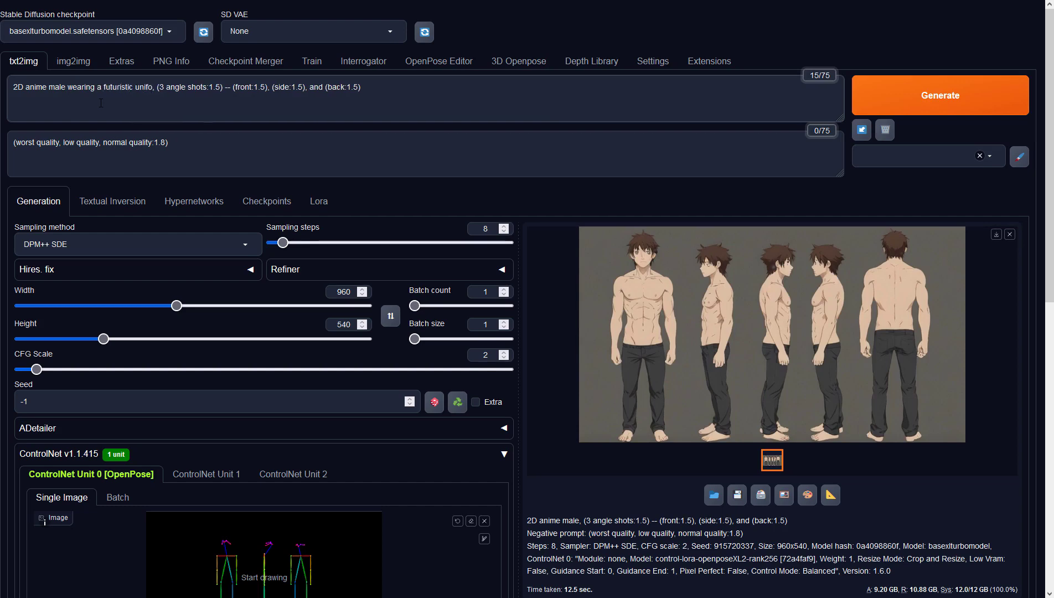
text(rm)
key(ctrl+Return)
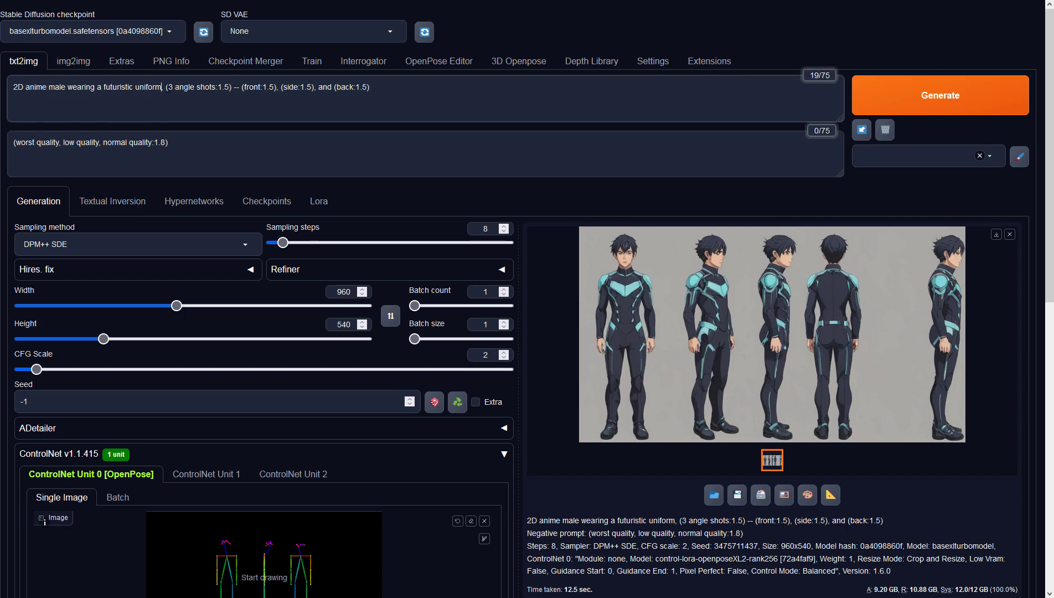
Remove '(3 angle shots:1.5)' from the prompt, regenerate, and review the front-side-back sheet.
drag(164, 87, 243, 87)
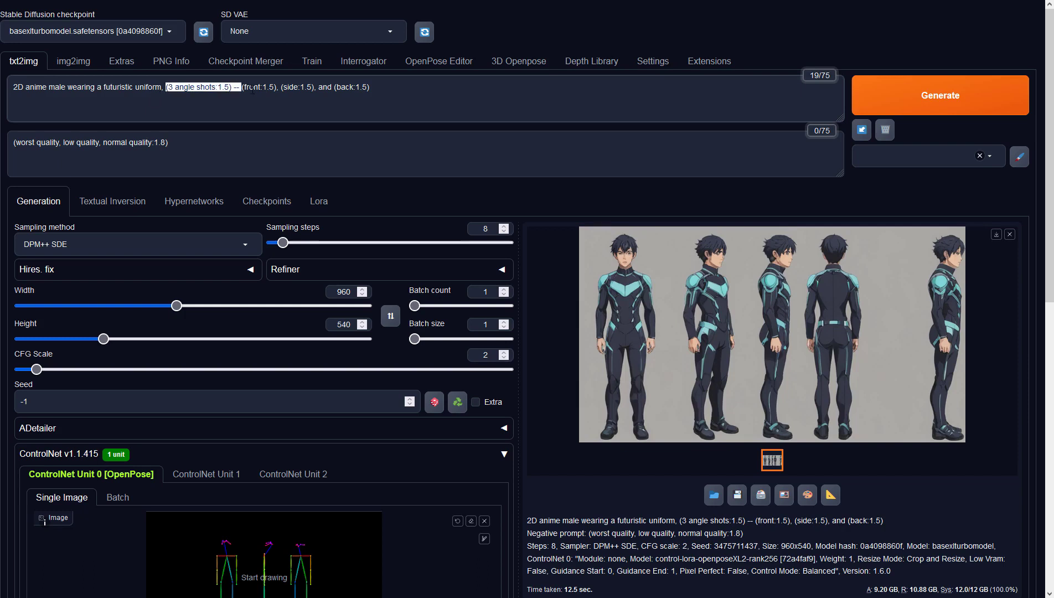
key(BackSpace)
click(899, 113)
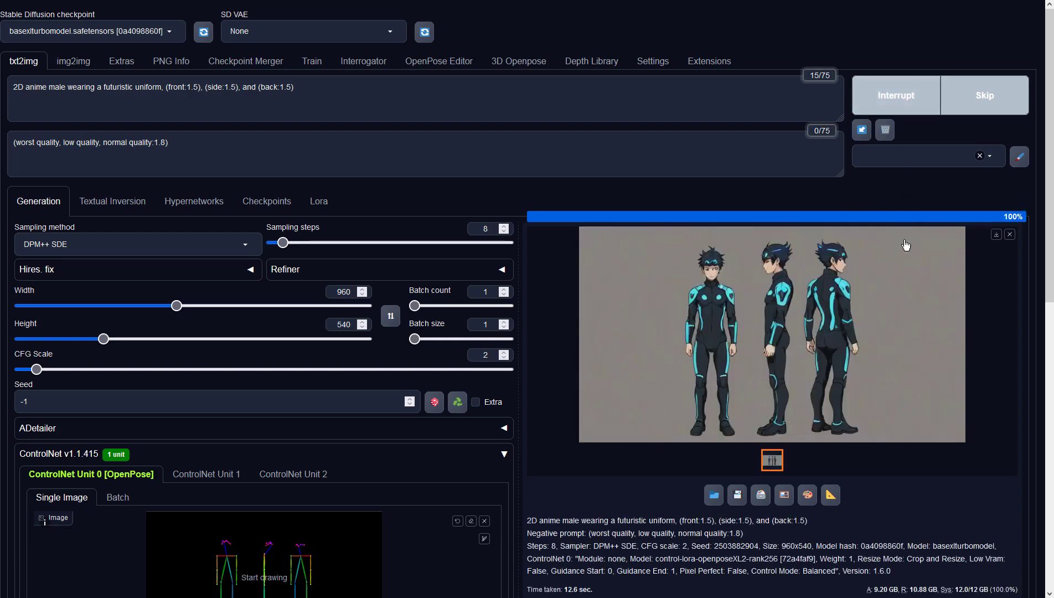
click(903, 295)
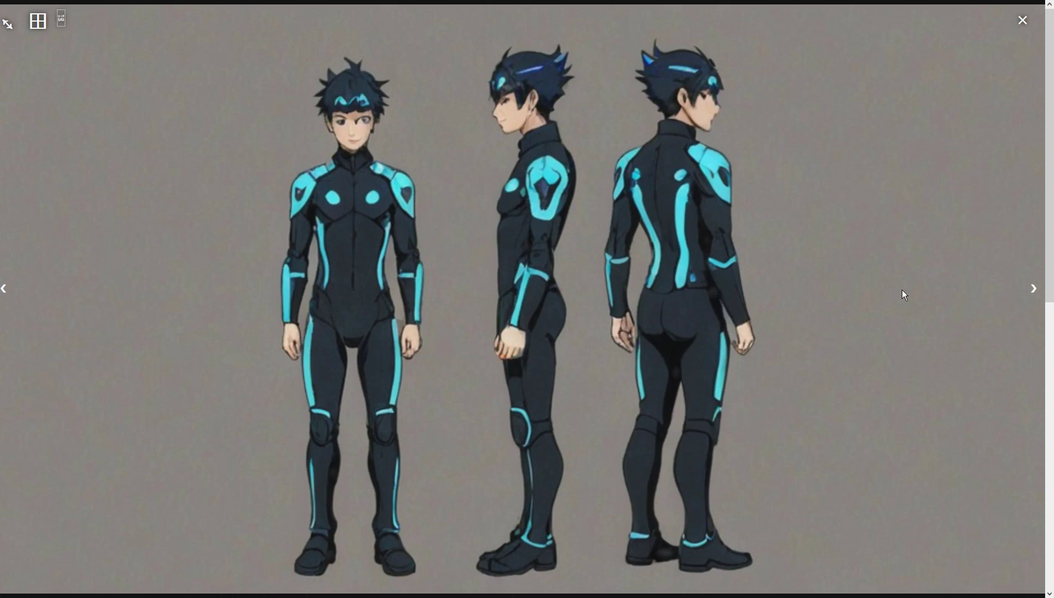
click(902, 290)
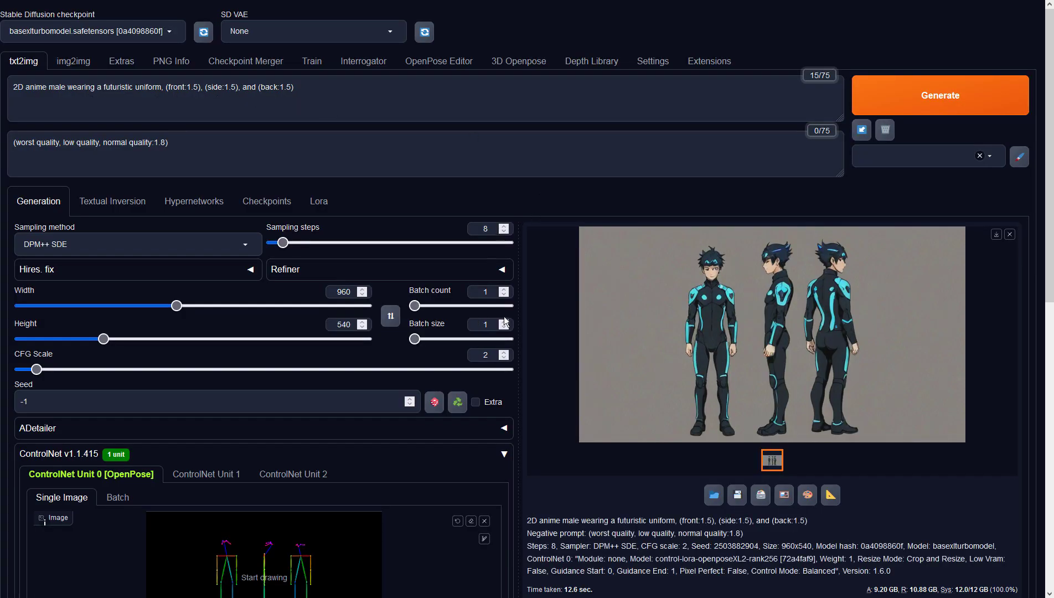
Send the bodysuit sheet and its prompts to img2img.
scroll(523, 312, down, 4)
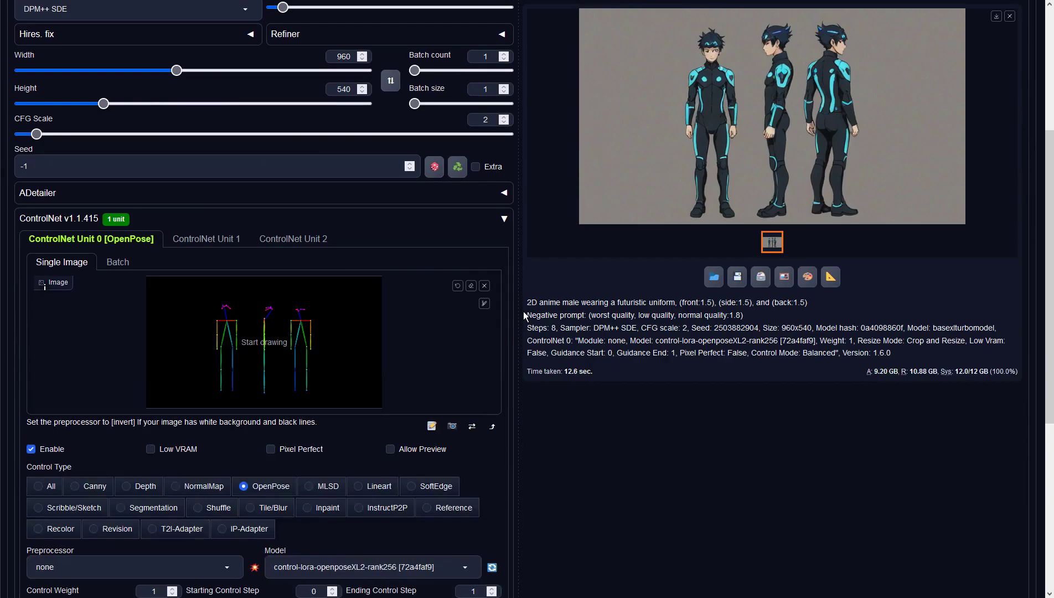
scroll(832, 367, up, 3)
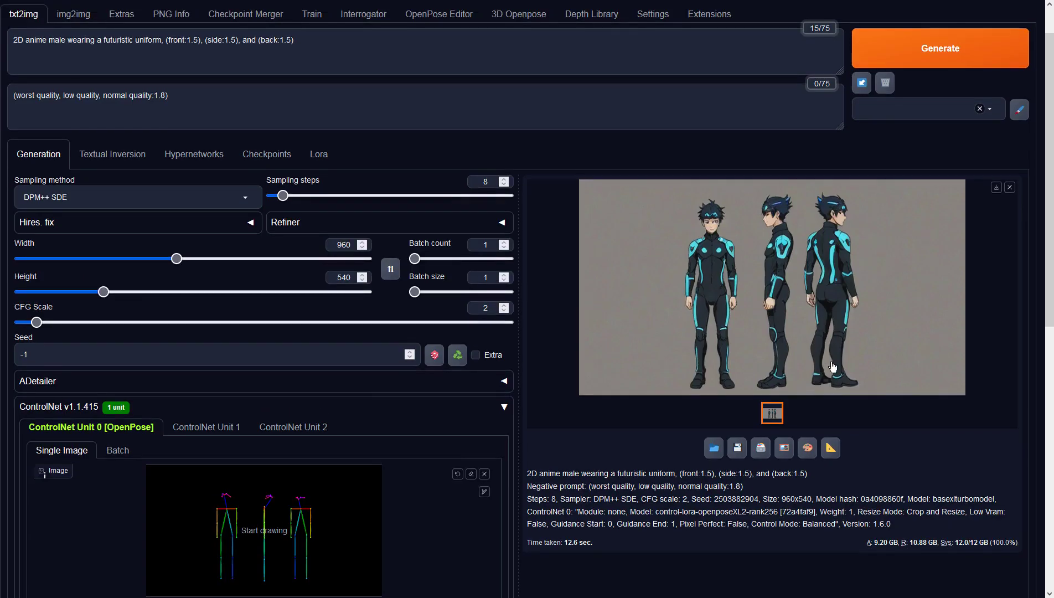
scroll(832, 366, up, 1)
click(785, 496)
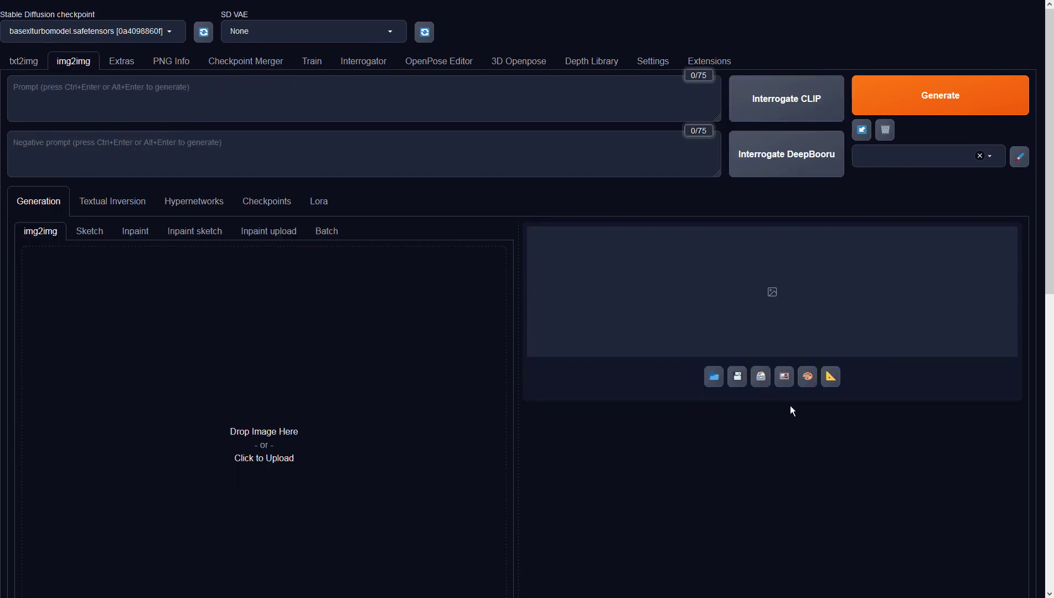
Set img2img to the DPM++ SDE sampler, CFG scale 2 and denoising strength 0.5.
scroll(134, 319, down, 4)
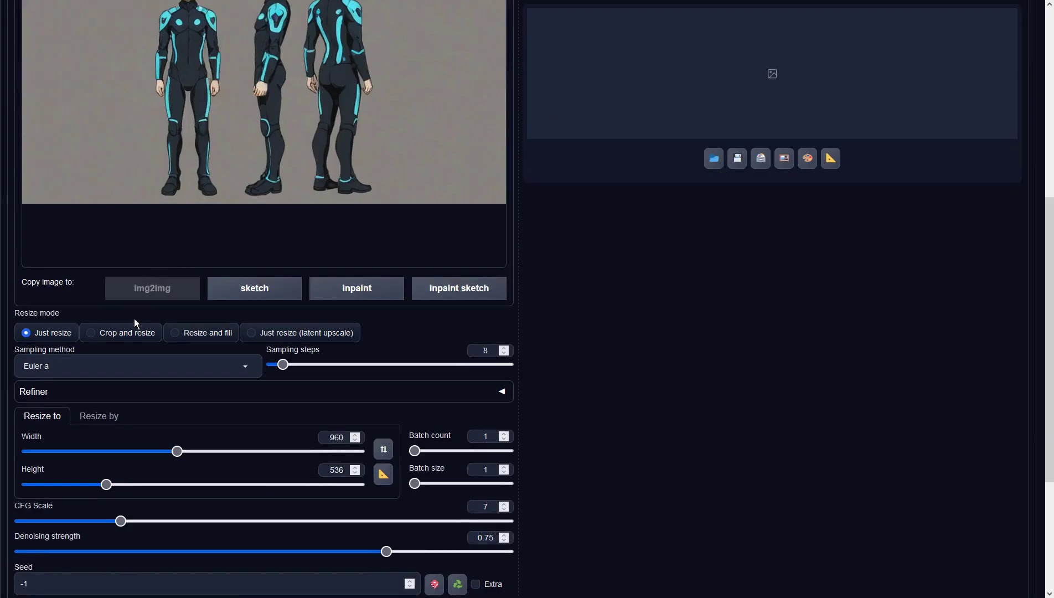
click(105, 374)
click(62, 153)
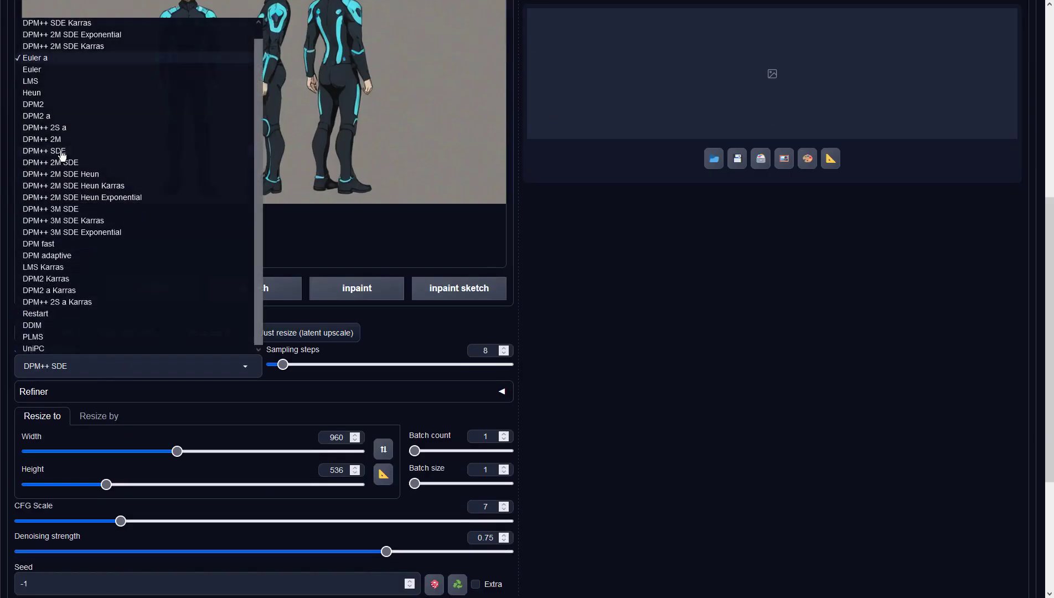
double_click(486, 507)
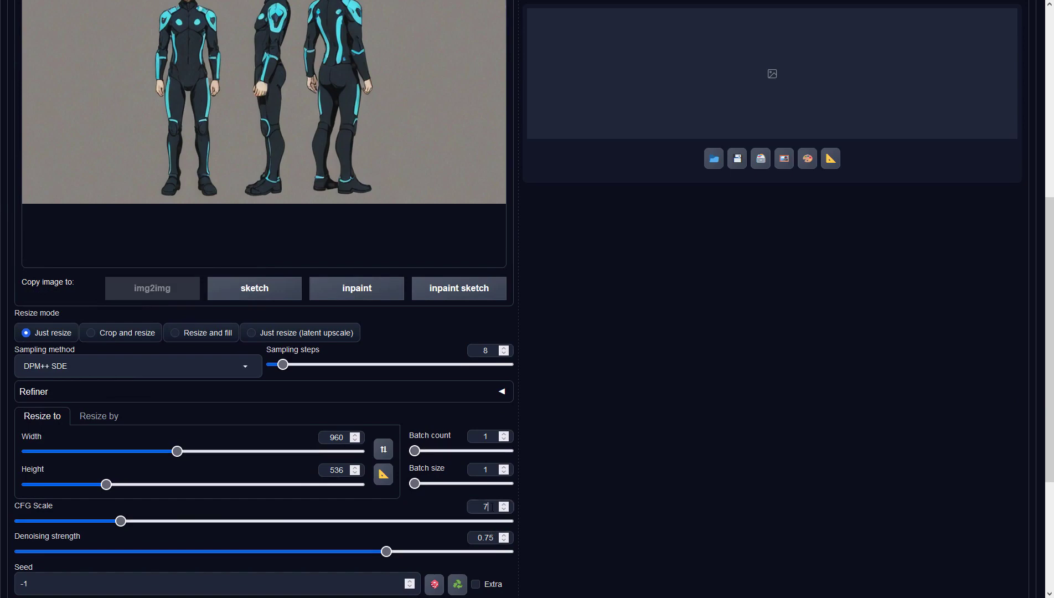
text(2)
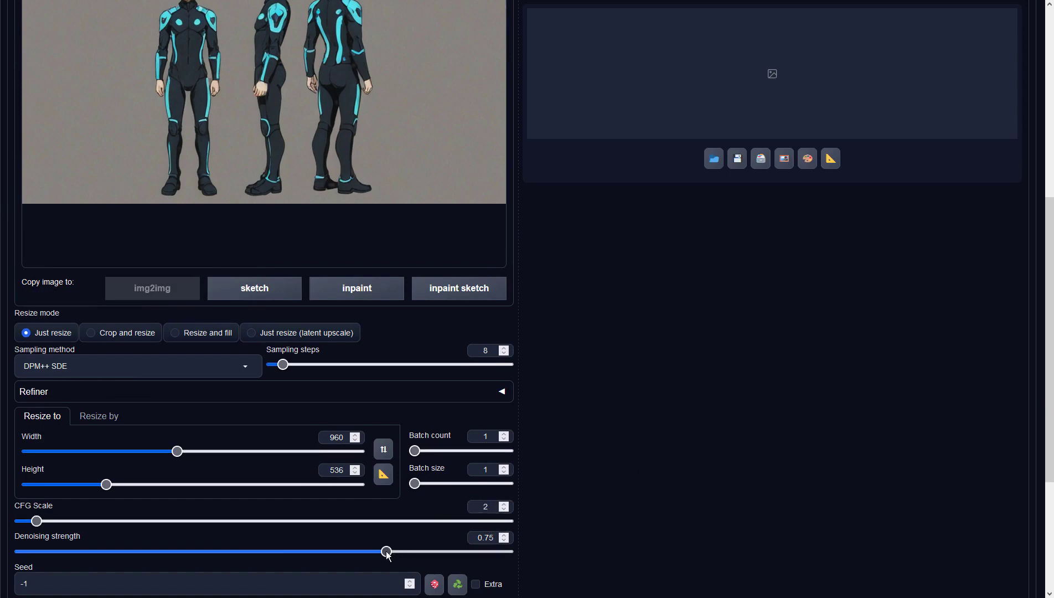
drag(387, 551, 269, 551)
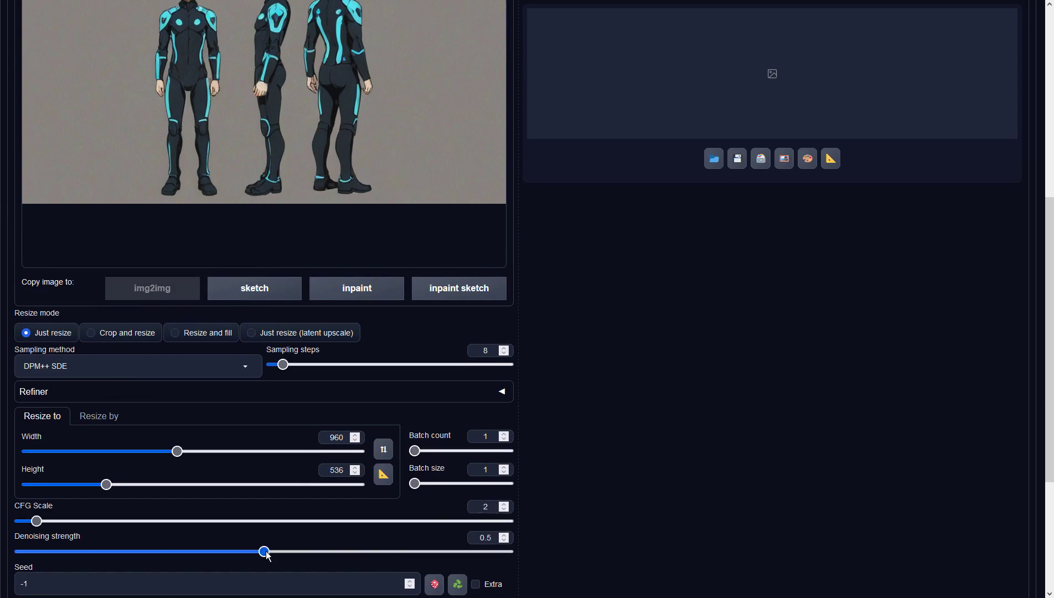
scroll(637, 426, up, 7)
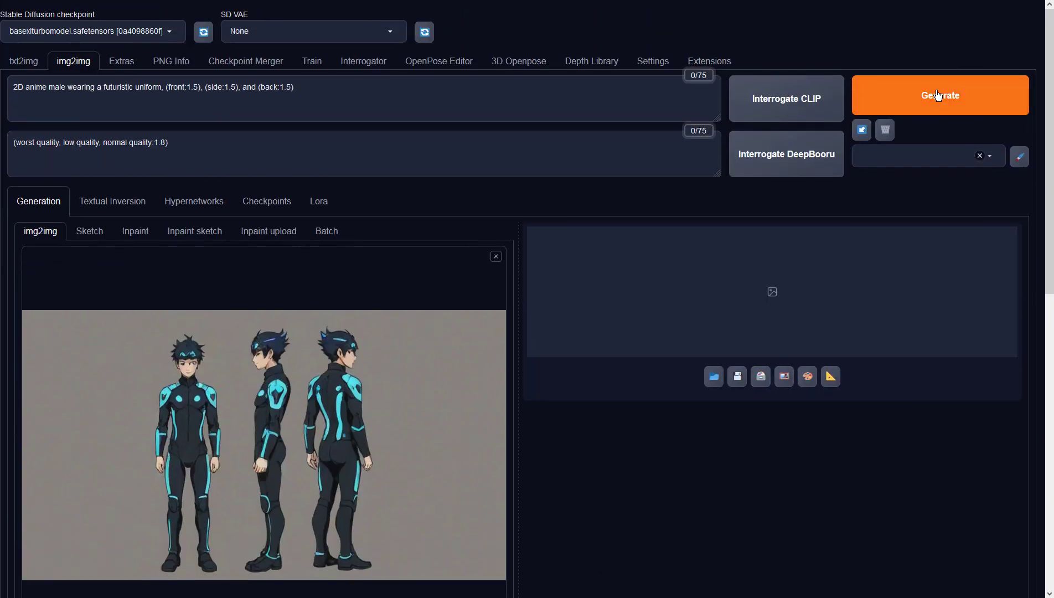
Generate the img2img redraw at denoising 0.5 and preview it full screen.
click(937, 95)
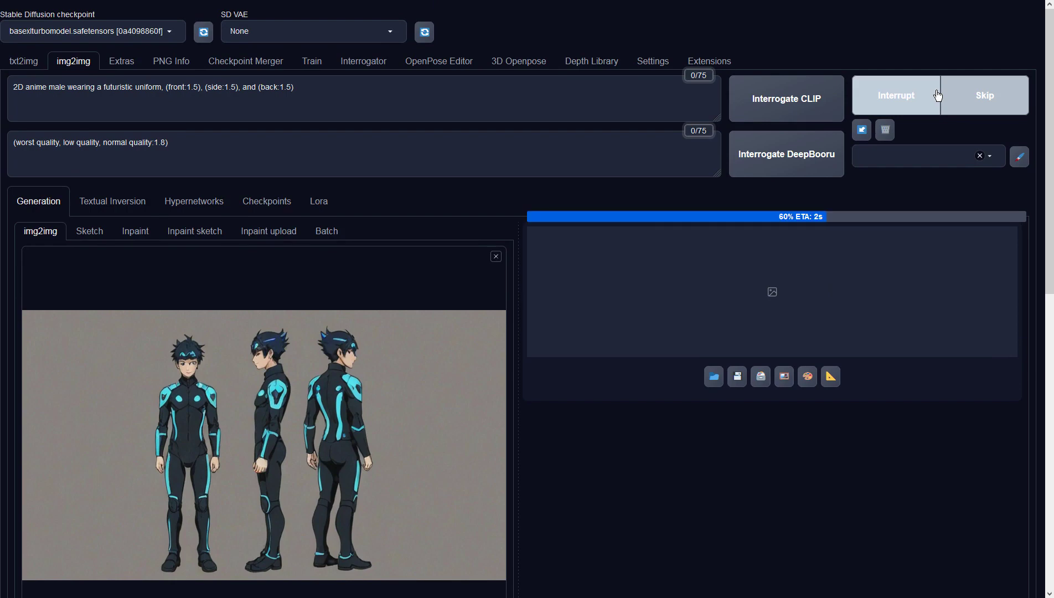
click(921, 319)
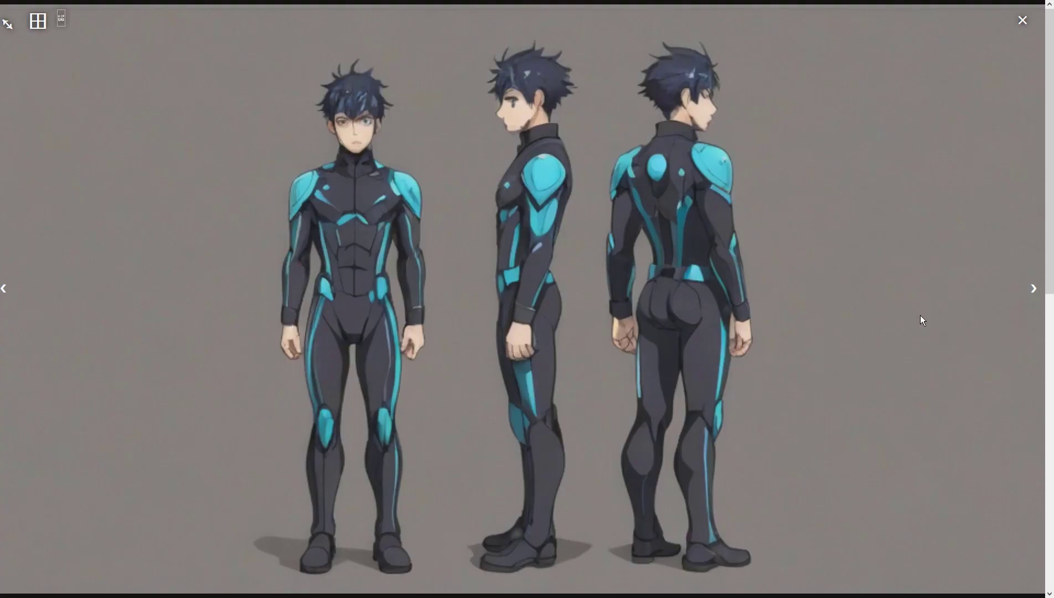
click(921, 320)
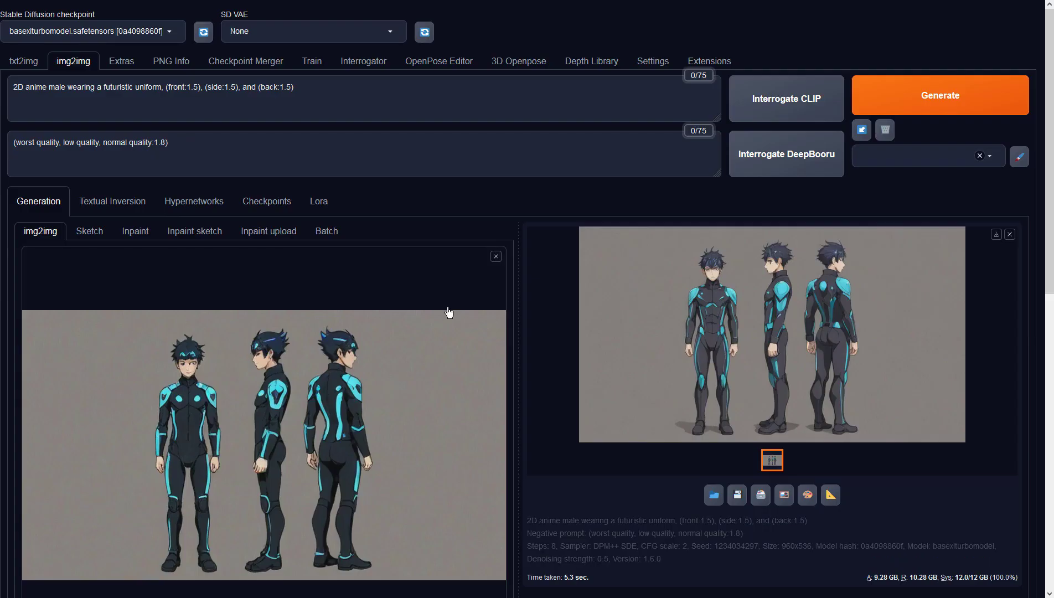
Raise denoising strength to 0.6, regenerate, and preview the grey-blue shoulder-armour result.
scroll(218, 357, down, 6)
scroll(214, 399, down, 3)
drag(264, 411, 318, 410)
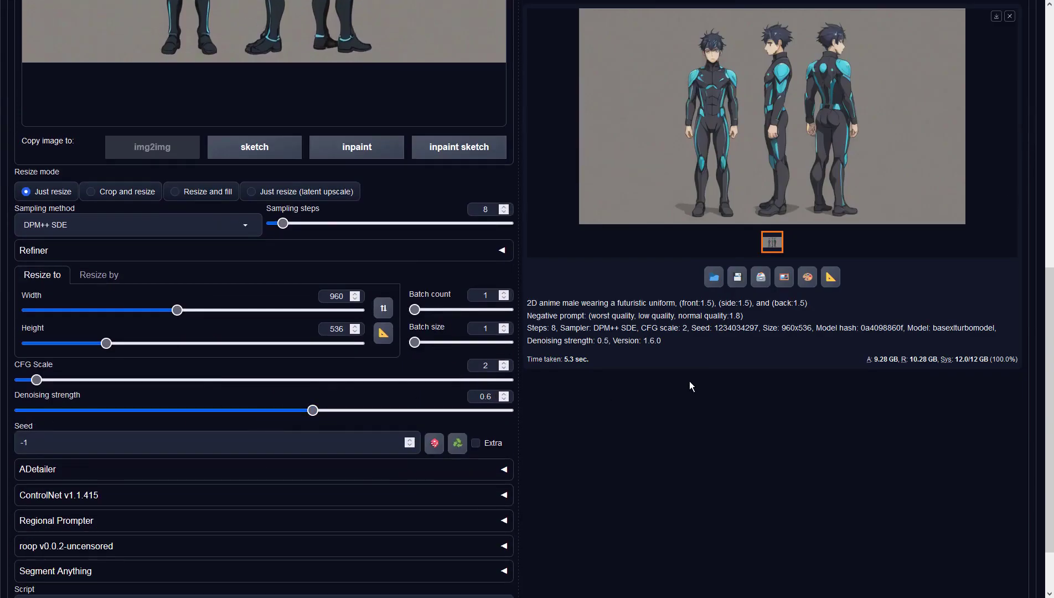
scroll(689, 382, up, 4)
click(910, 102)
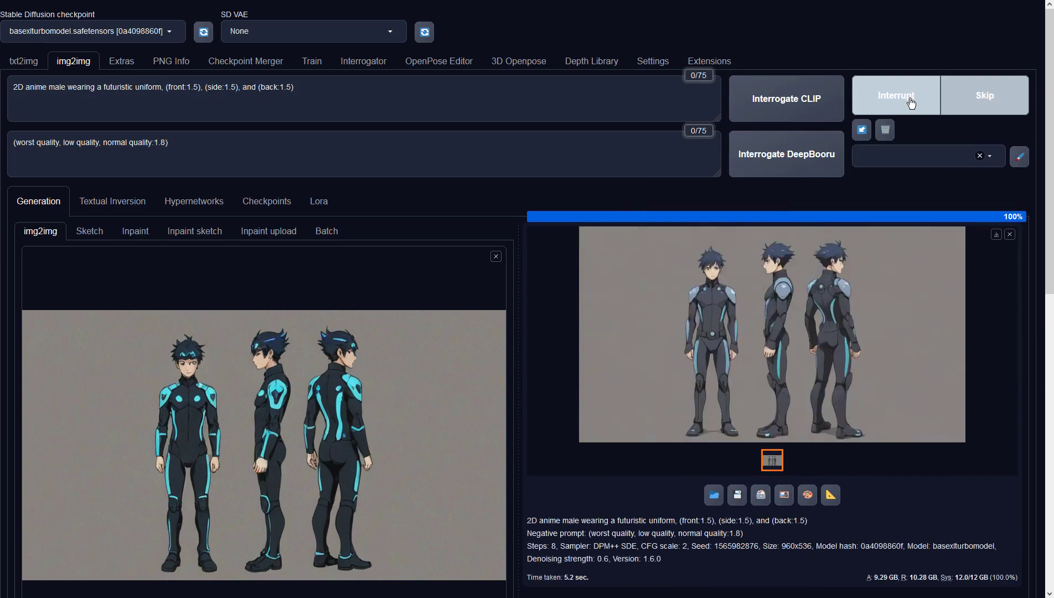
click(871, 302)
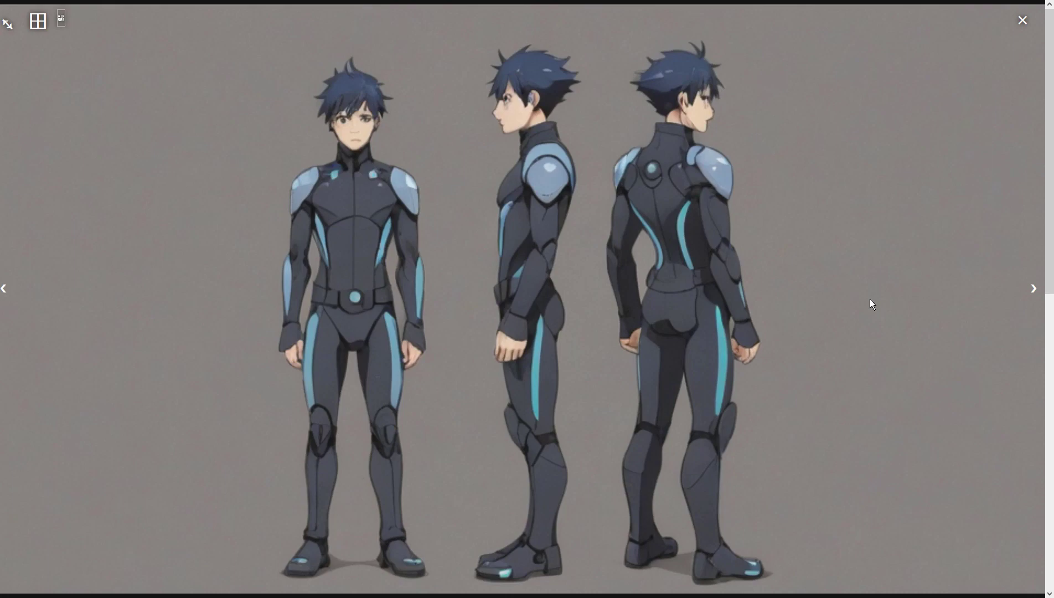
click(869, 299)
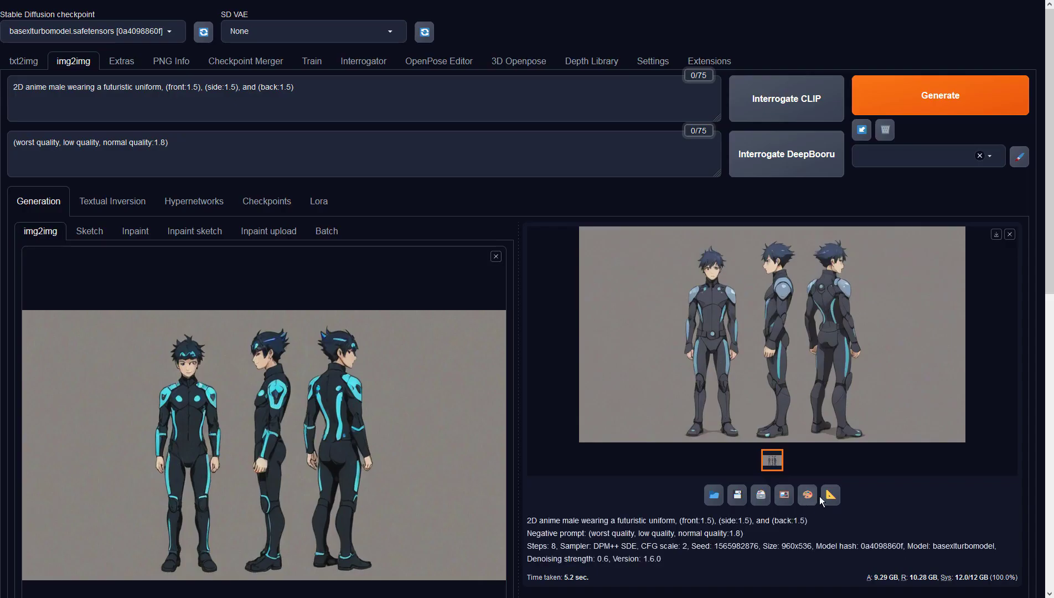
Send the armoured three-view sheet to Inpaint and mask the side-view figure's face.
click(788, 500)
scroll(426, 399, down, 5)
scroll(332, 387, up, 3)
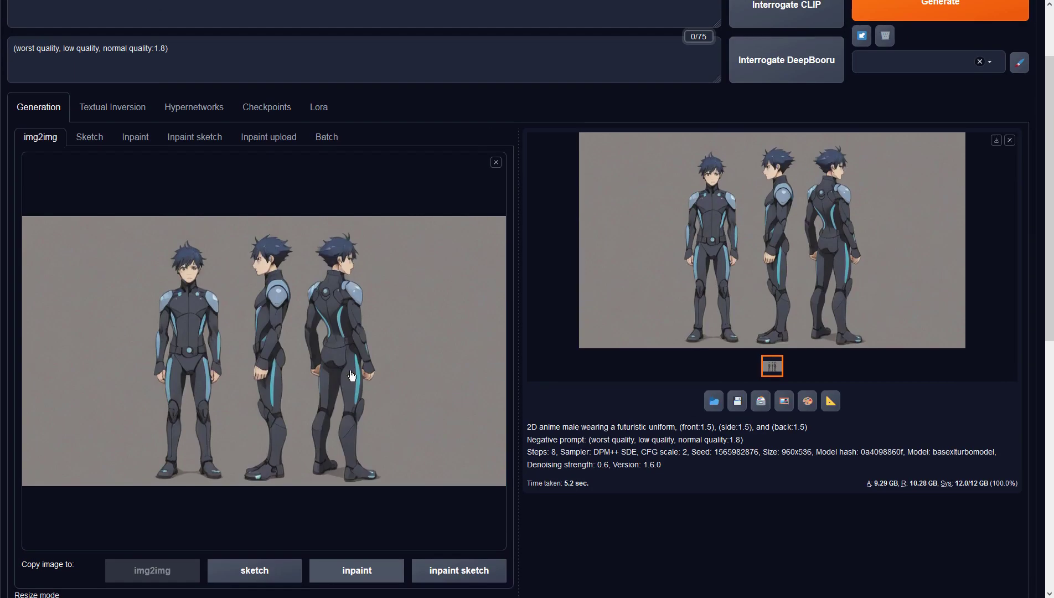
scroll(232, 332, down, 3)
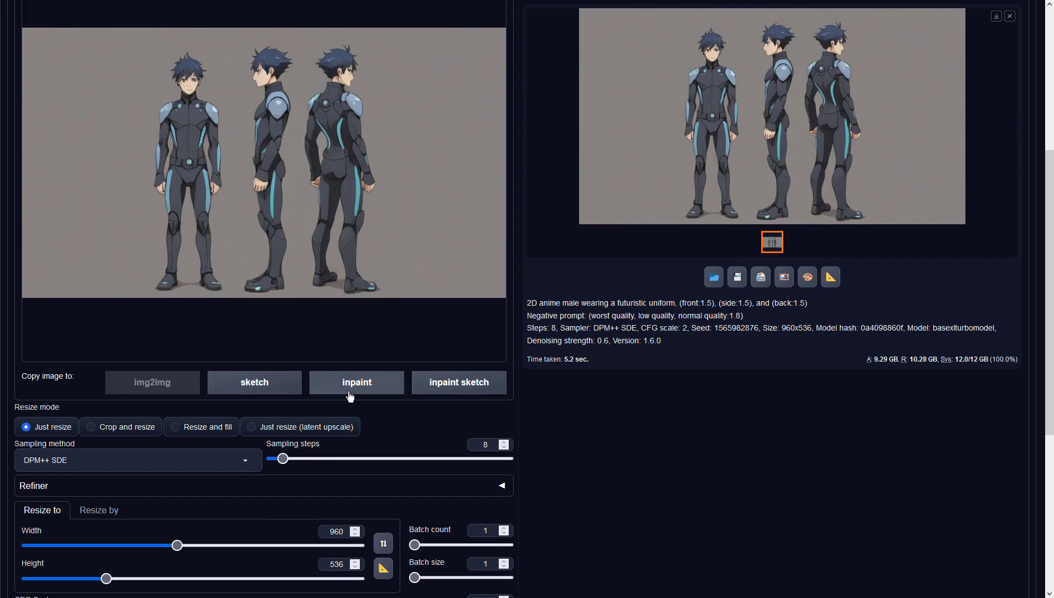
click(348, 391)
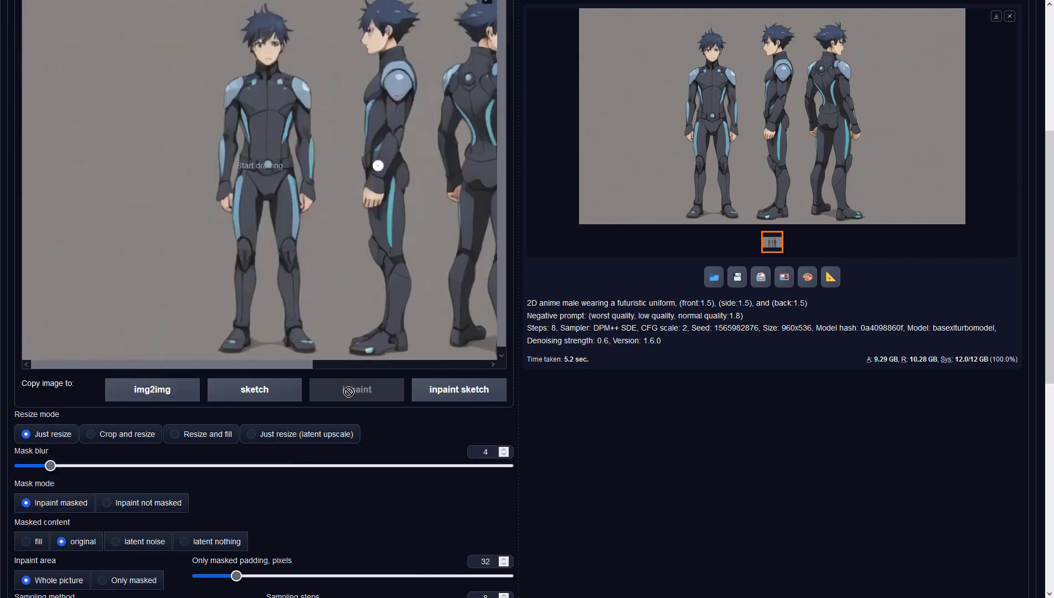
scroll(348, 390, up, 2)
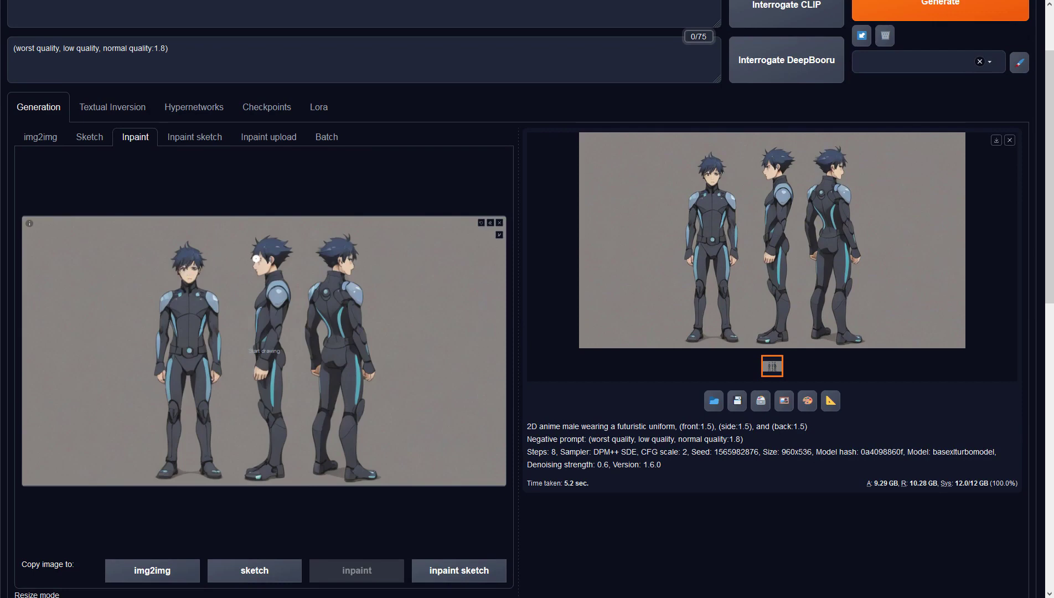
drag(257, 258, 256, 265)
Append 'bad face, bad nose, bad mouth, bad eyes' to the negative prompt.
click(218, 53)
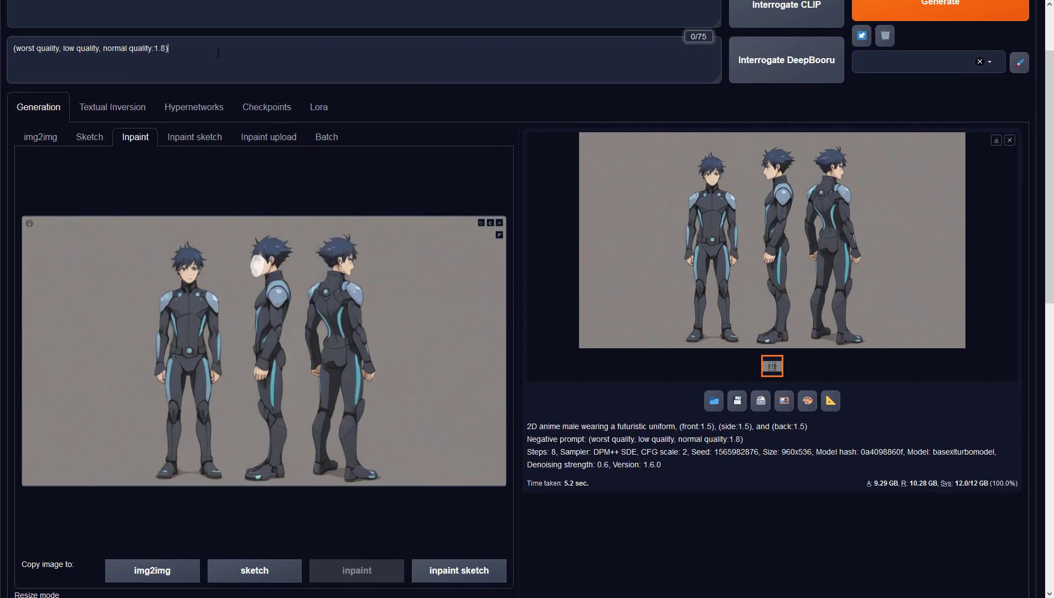
text(, bad face, b)
text(ad nose, bad)
text( mouth, b)
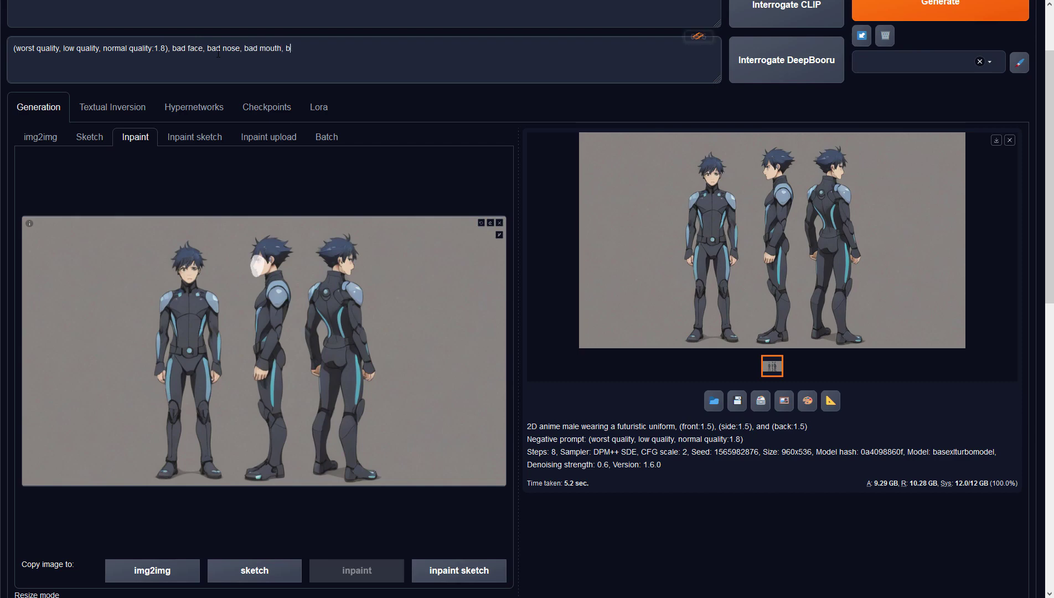
text(ad eyes)
scroll(494, 307, down, 5)
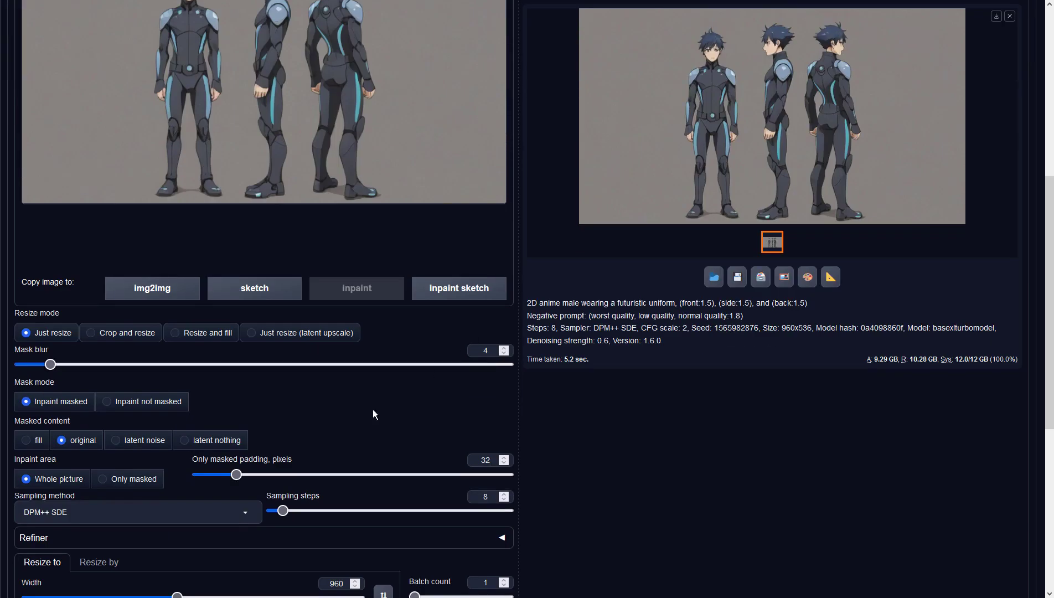
Inpaint only the masked side-view face and view the result full screen.
click(103, 479)
scroll(402, 430, up, 1)
scroll(602, 412, up, 6)
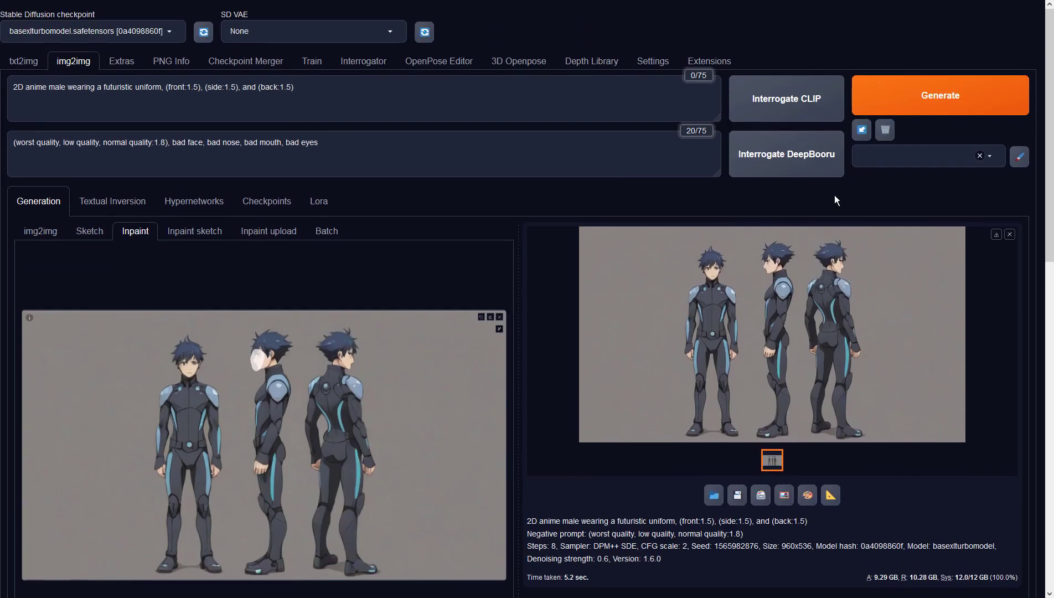
click(916, 94)
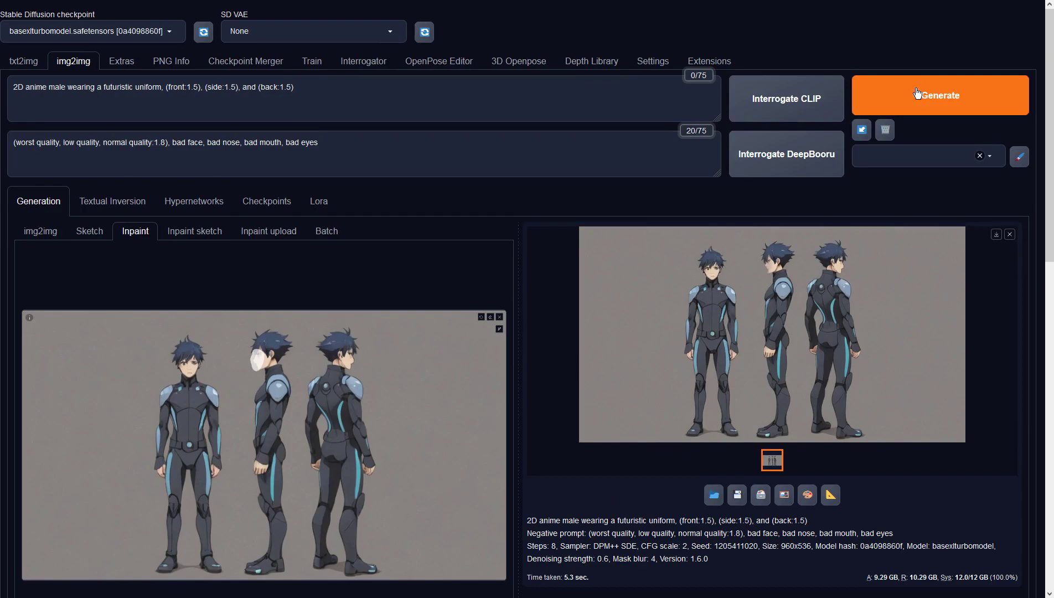
click(782, 306)
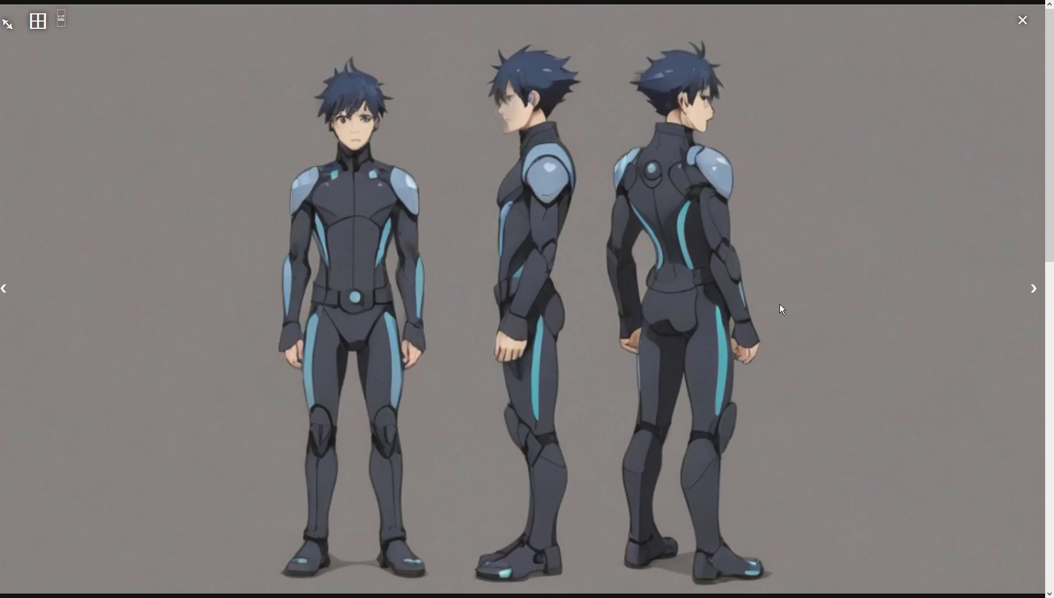